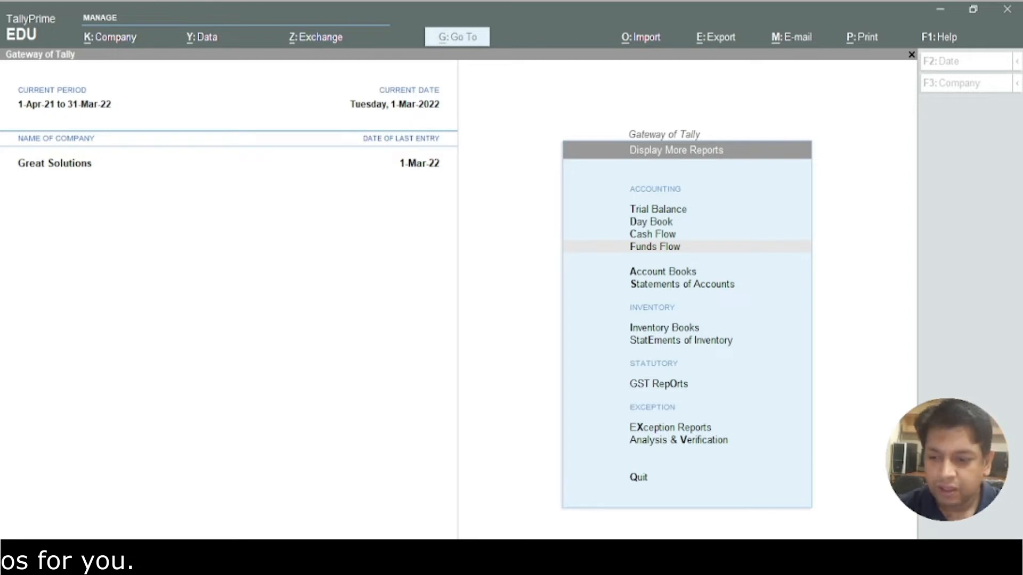
# Step: Return to the Gateway of Tally, open voucher entry and switch to a contra voucher
pyautogui.click(479, 482)
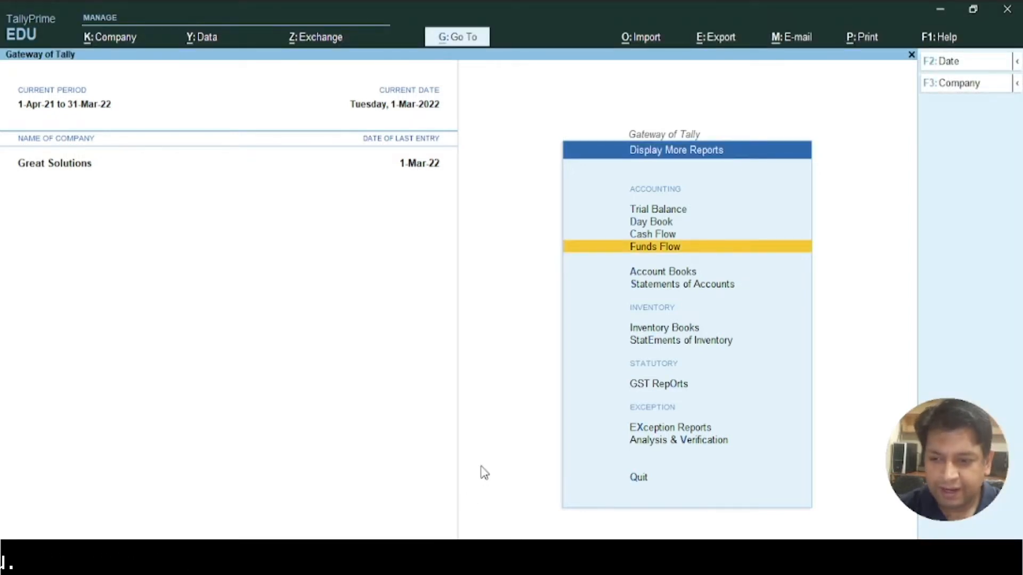
pyautogui.press('Escape')
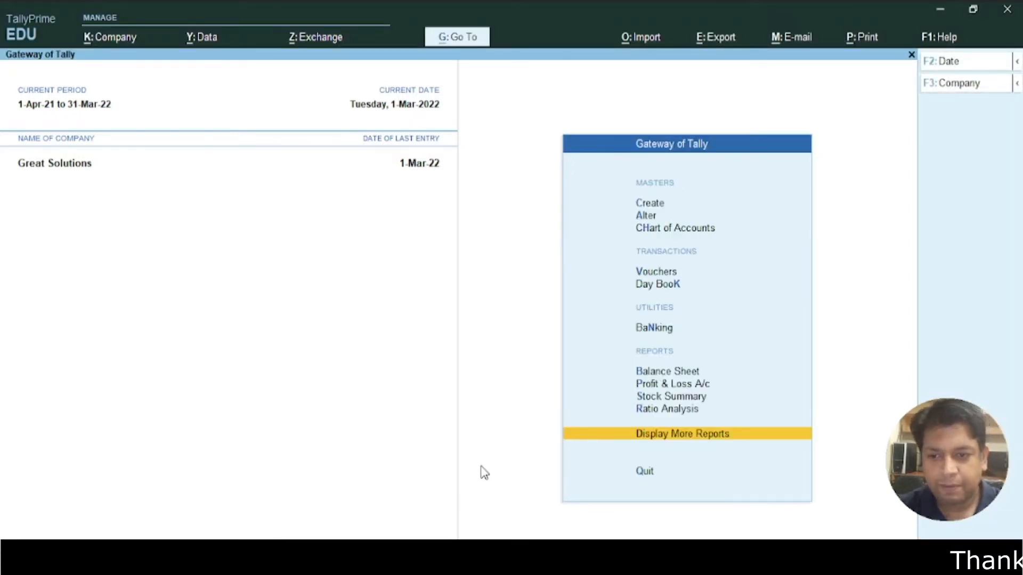
pyautogui.press('Down')
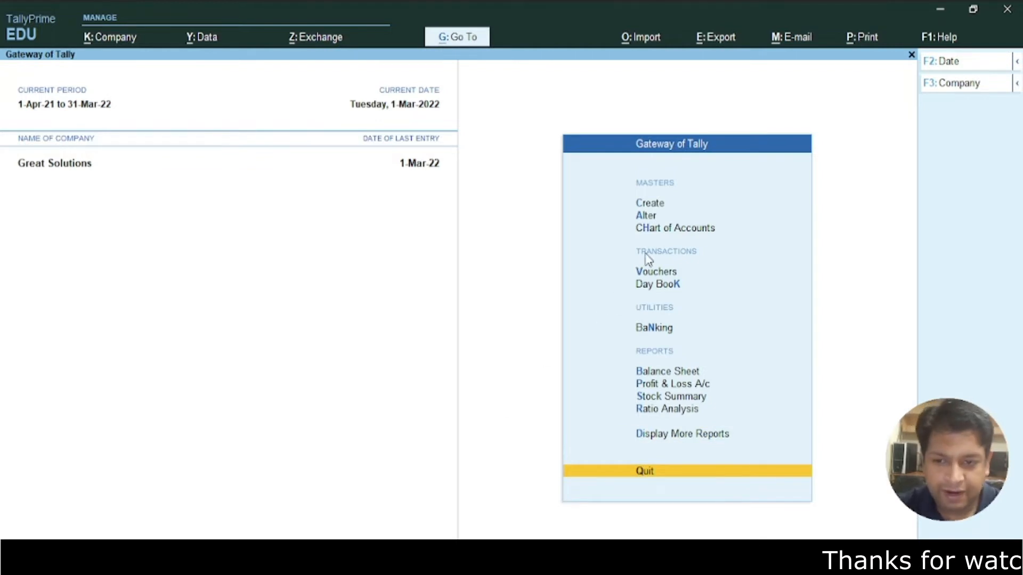
pyautogui.click(658, 272)
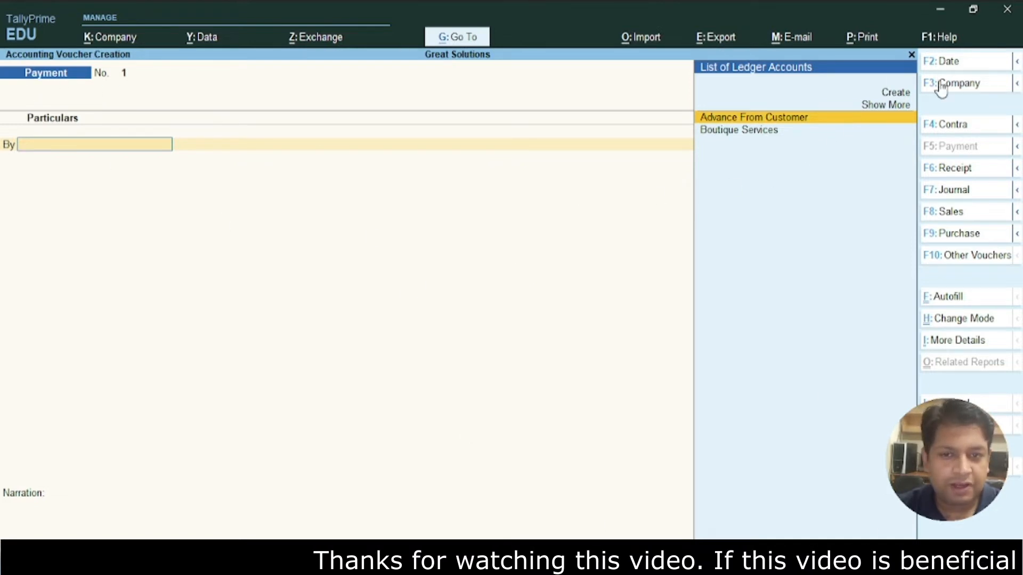
pyautogui.click(952, 128)
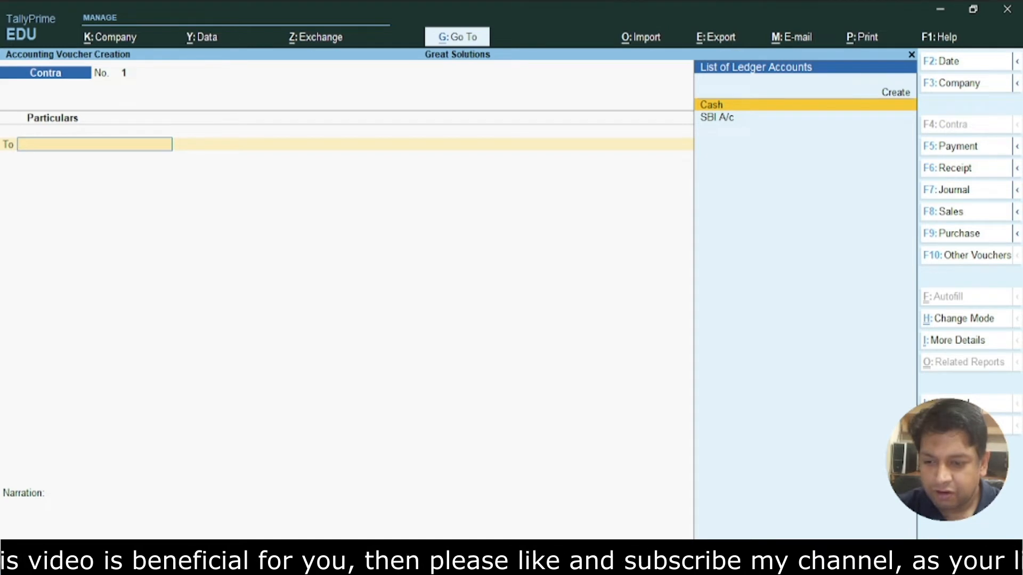
pyautogui.hotkey('alt', 'Tab')
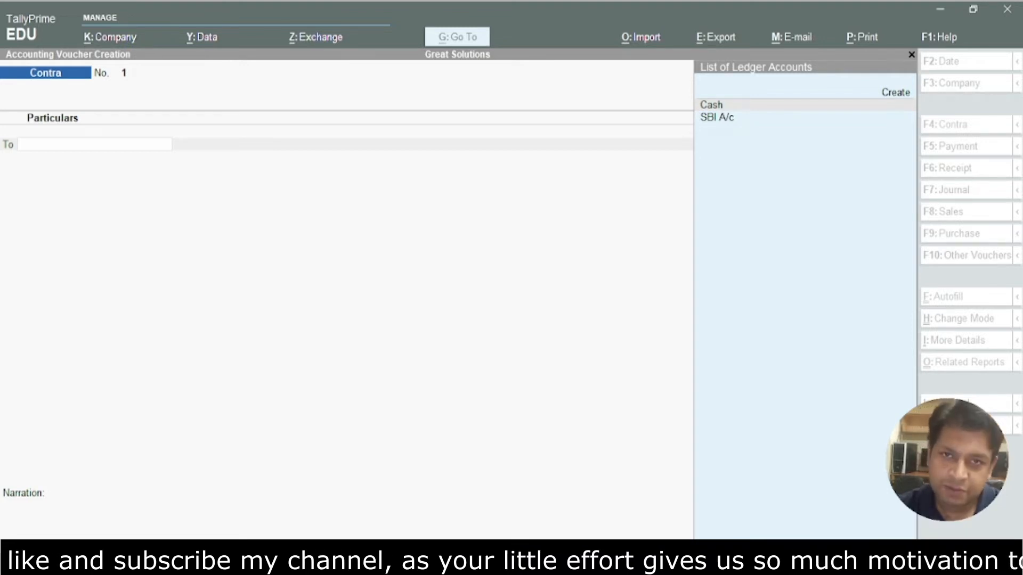
pyautogui.click(552, 288)
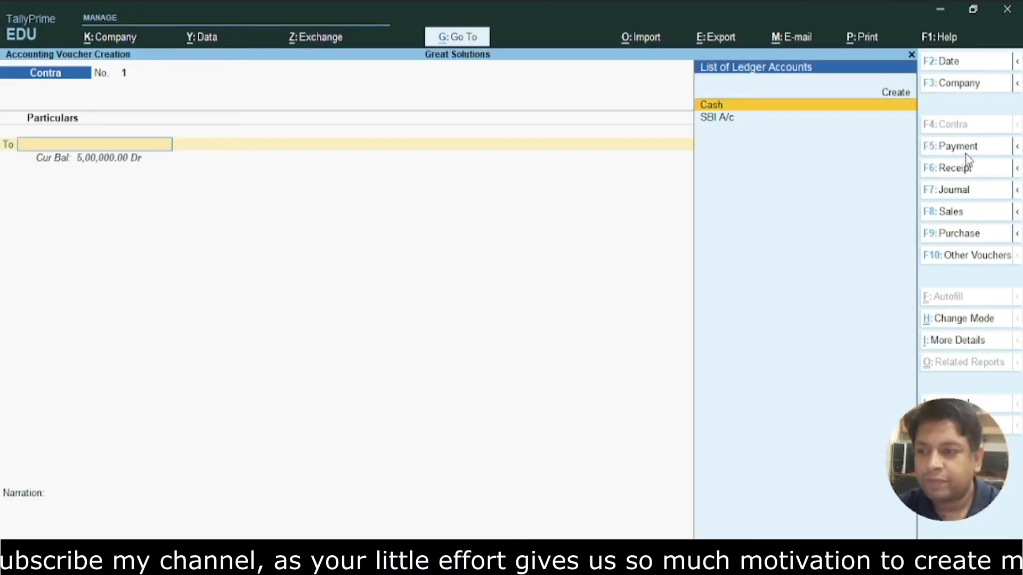
pyautogui.click(953, 165)
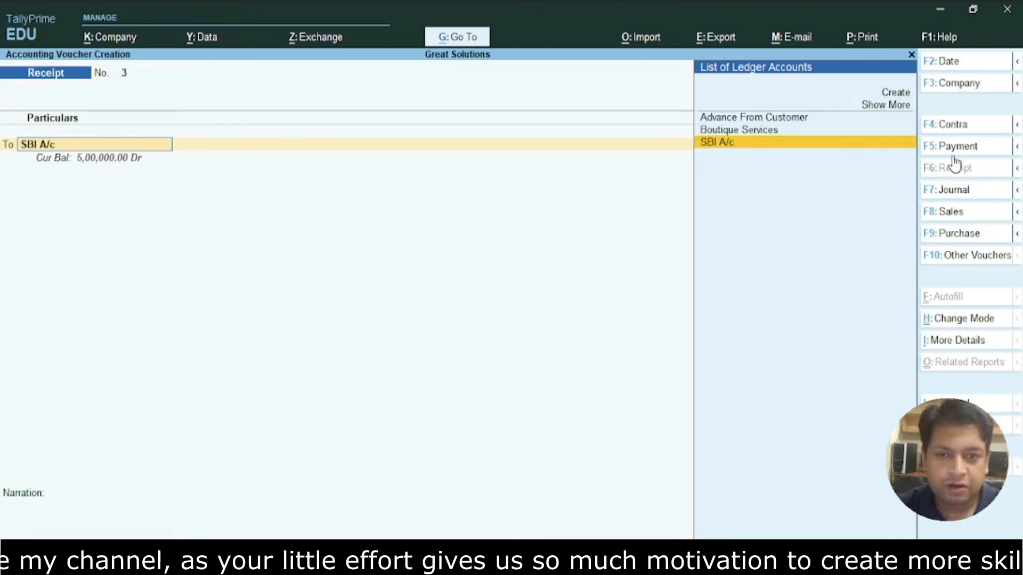
pyautogui.click(946, 126)
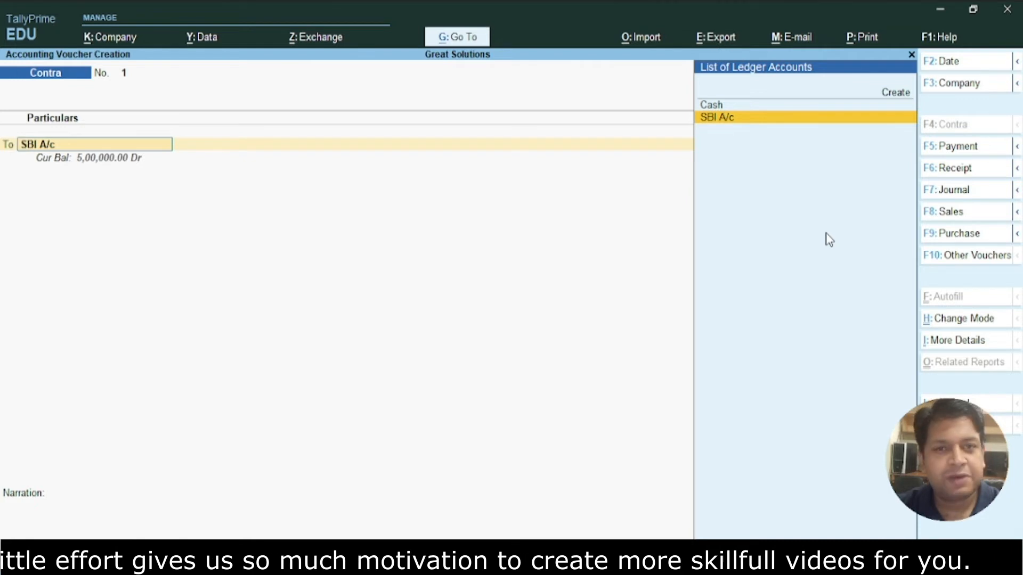
# Step: Credit SBI A/c with 10000 in the contra voucher
pyautogui.press('Return')
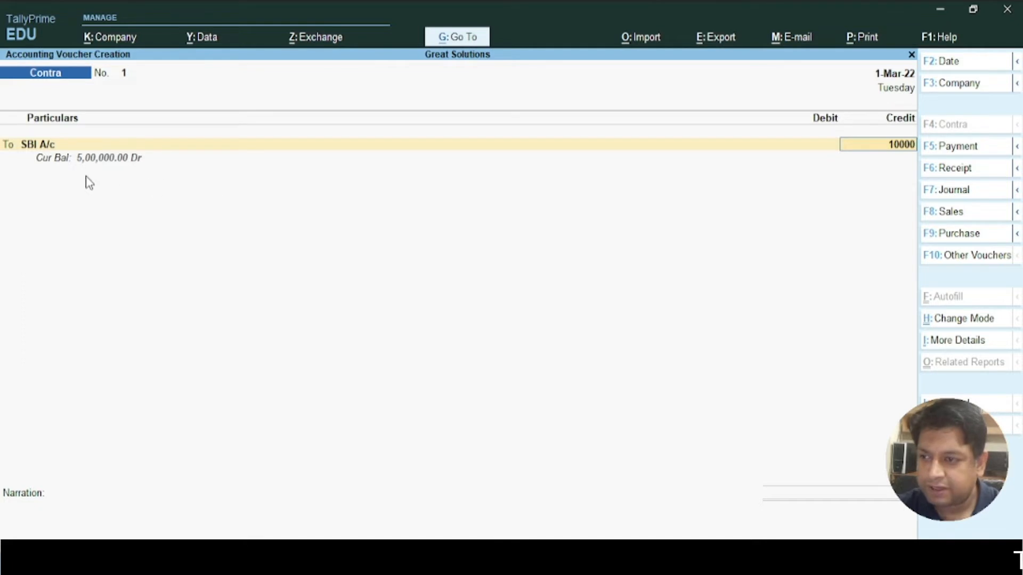
pyautogui.press('Return')
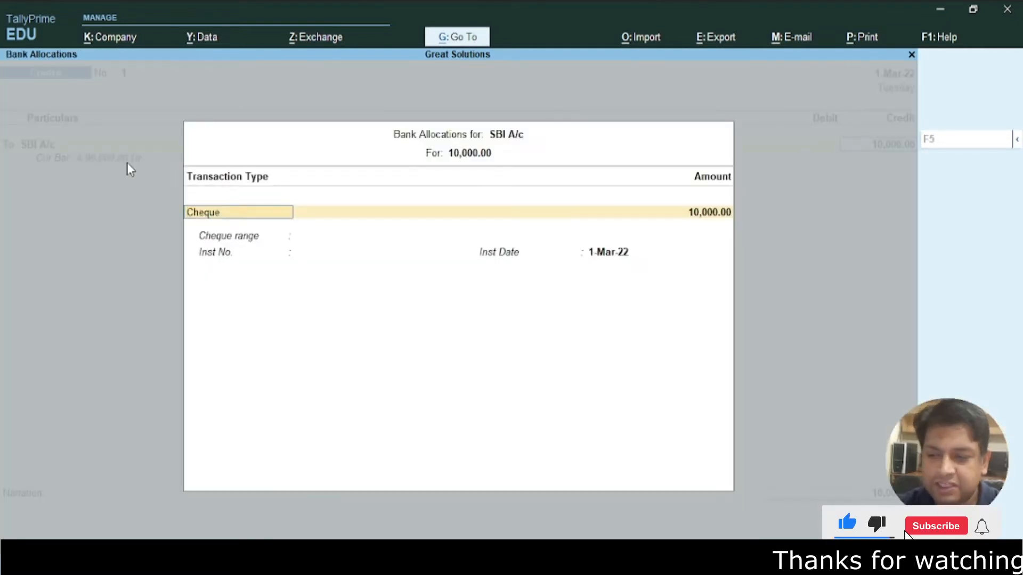
# Step: Expand the transaction types in the SBI A/c bank allocation, choose Others for the 10,000.00 and accept the allocation
pyautogui.press('BackSpace')
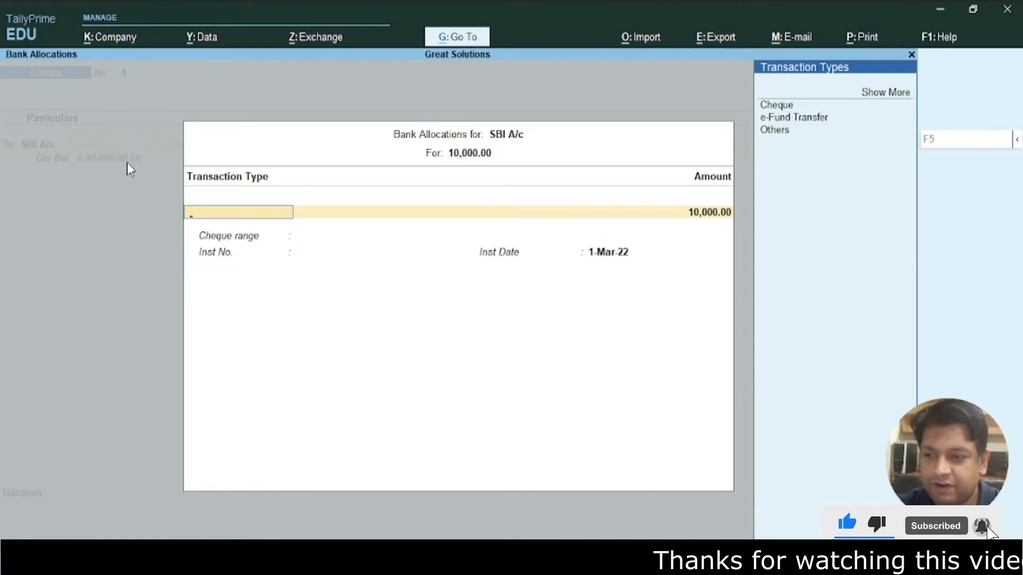
pyautogui.press('Up')
pyautogui.press('Return')
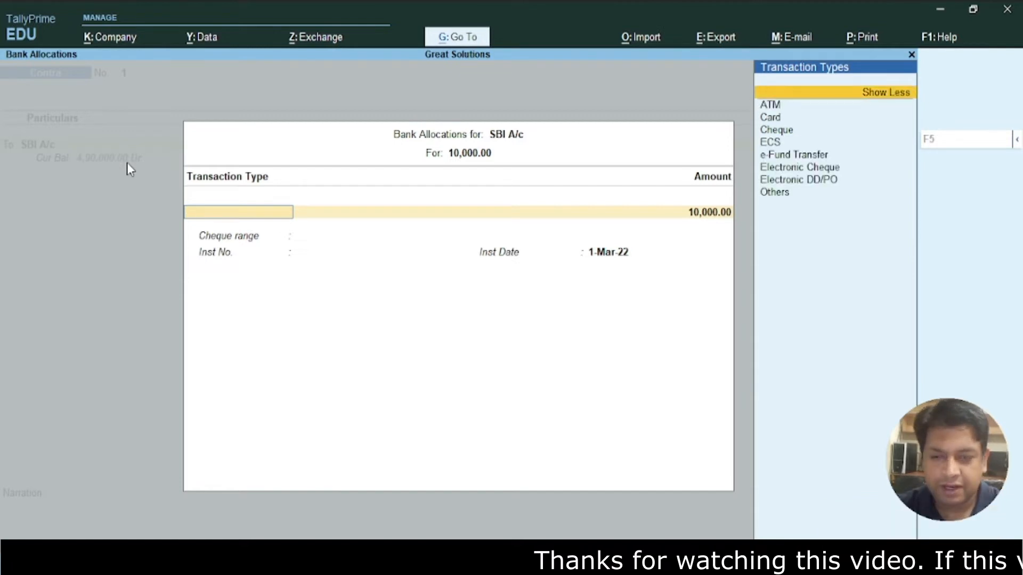
pyautogui.press('Down')
pyautogui.press('Down')
pyautogui.press('Down')
pyautogui.press('Down')
pyautogui.press('Down')
pyautogui.press('Down')
pyautogui.press('Down')
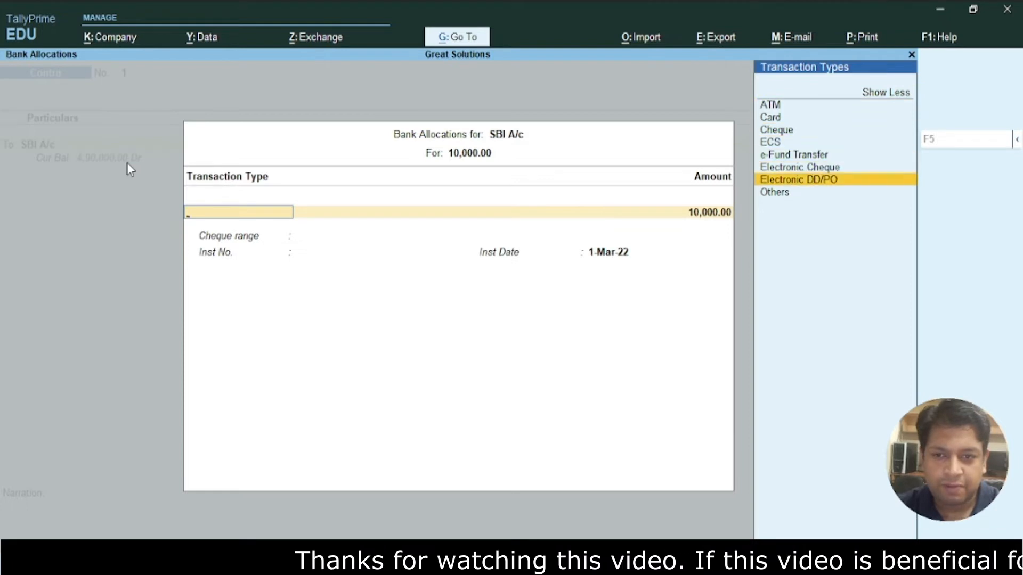
pyautogui.press('Up')
pyautogui.press('Up')
pyautogui.press('Up')
pyautogui.press('Up')
pyautogui.press('Up')
pyautogui.press('Up')
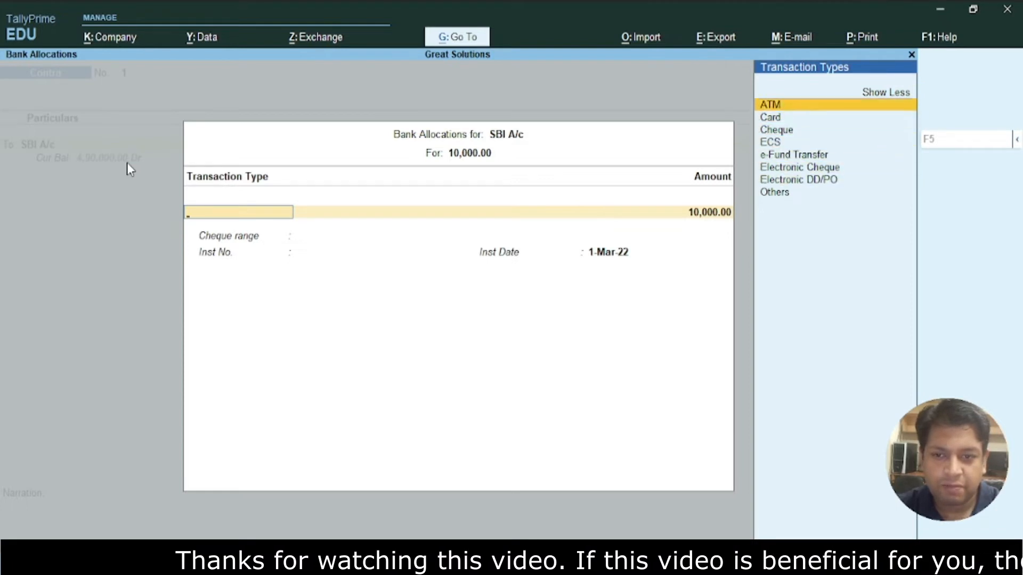
pyautogui.press('Down')
pyautogui.press('Down')
pyautogui.press('Down')
pyautogui.press('Down')
pyautogui.press('Down')
pyautogui.press('Down')
pyautogui.press('Down')
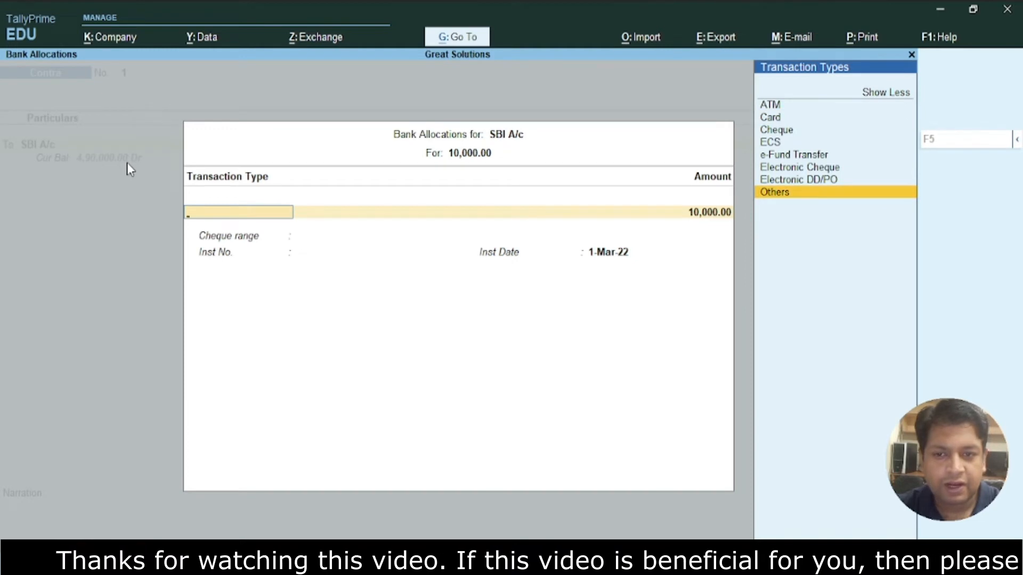
pyautogui.press('Return')
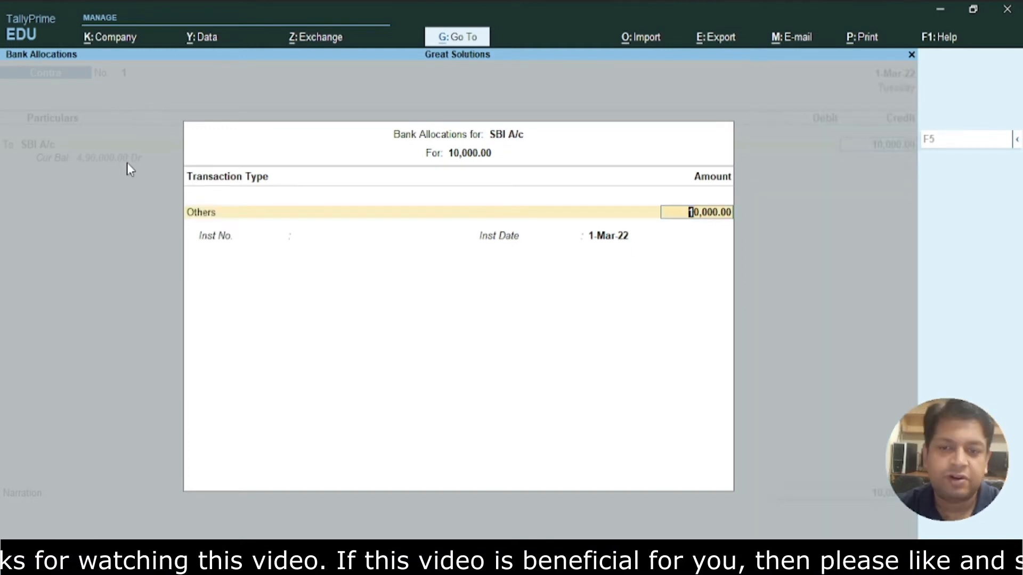
pyautogui.press('Return')
pyautogui.press('Return')
pyautogui.press('Return')
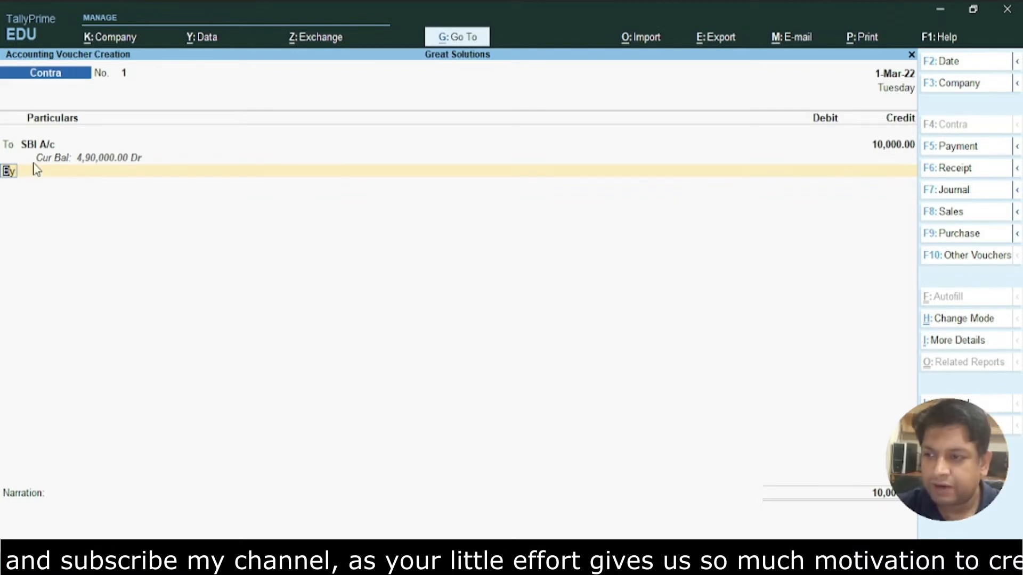
# Step: Debit the Cash ledger with 10,000.00 on the contra voucher's second line
pyautogui.press('Return')
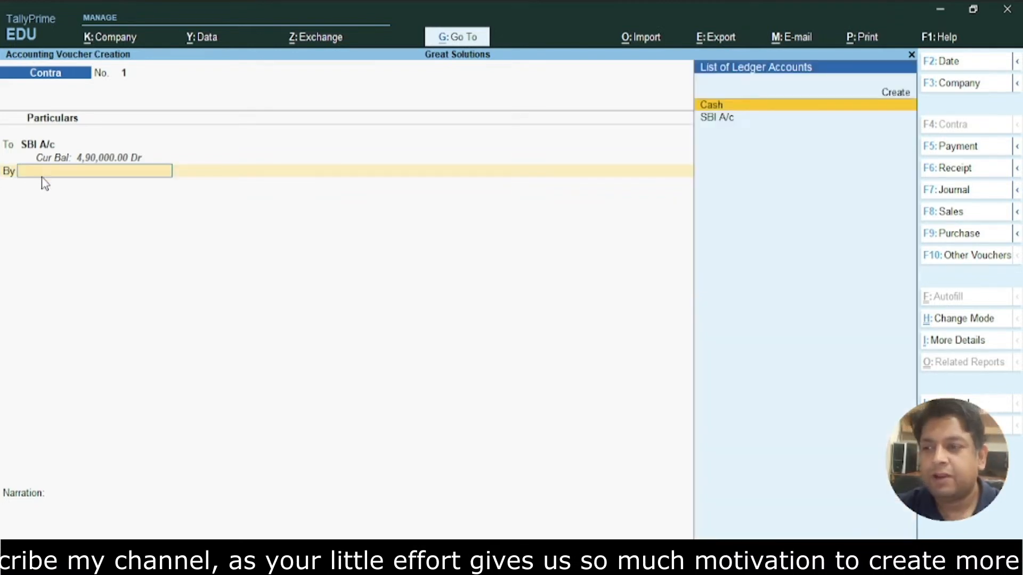
pyautogui.press('Return')
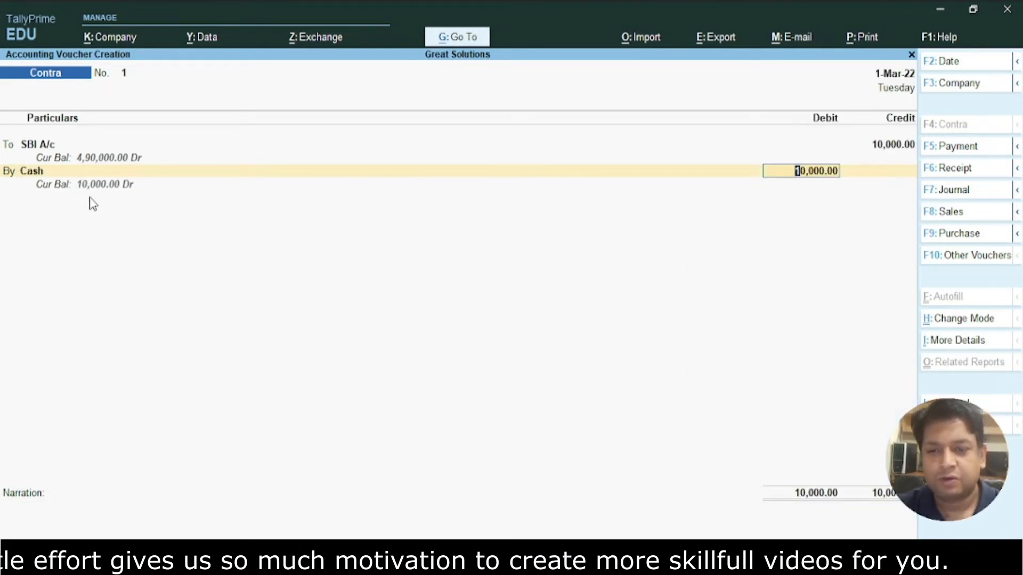
pyautogui.press('Return')
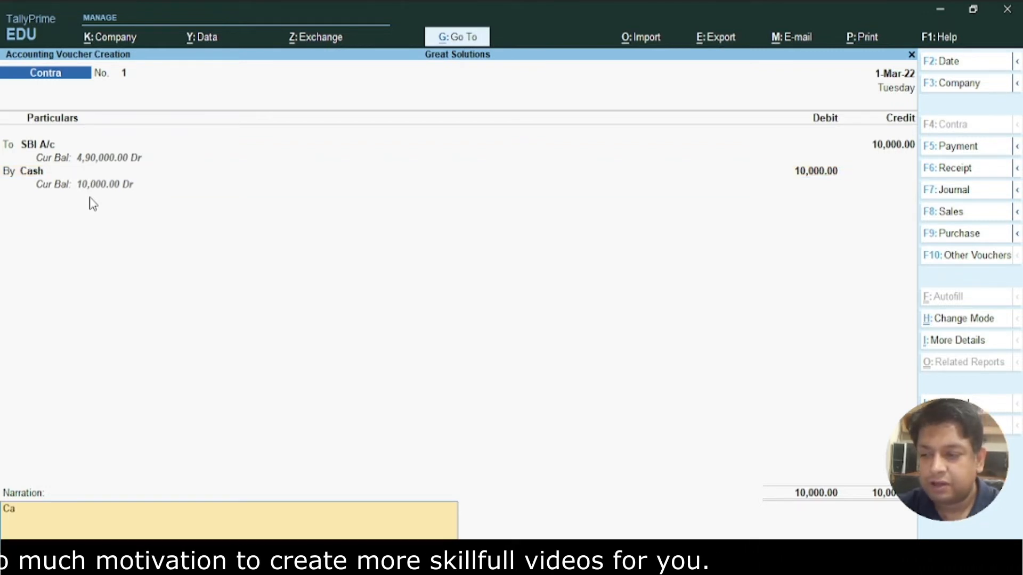
# Step: Add the narration "Cash withdraw for office use." and save the contra voucher
pyautogui.write('Cash withdrawl ')
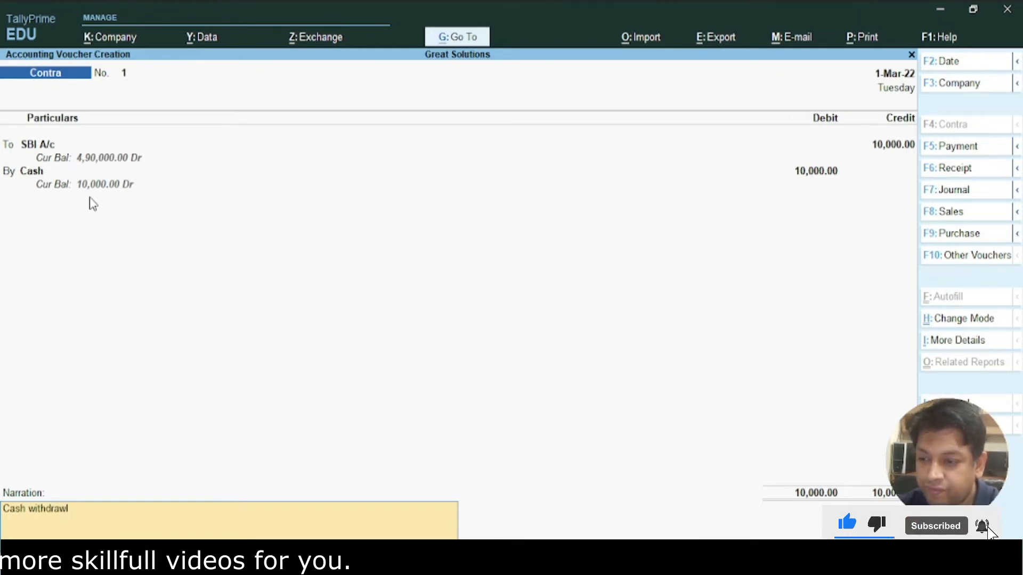
pyautogui.write(' for office use.')
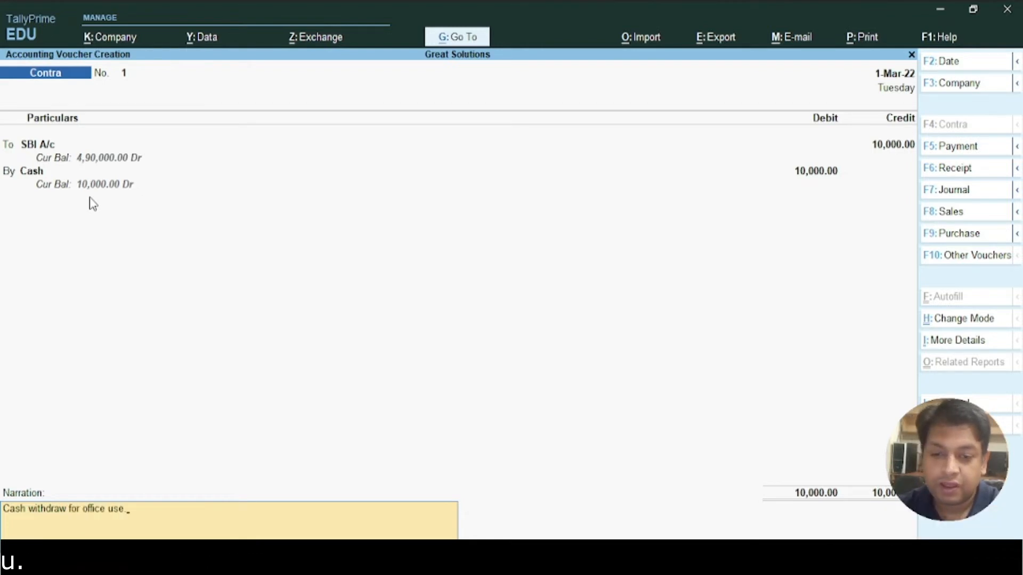
pyautogui.press('Return')
pyautogui.press('Return')
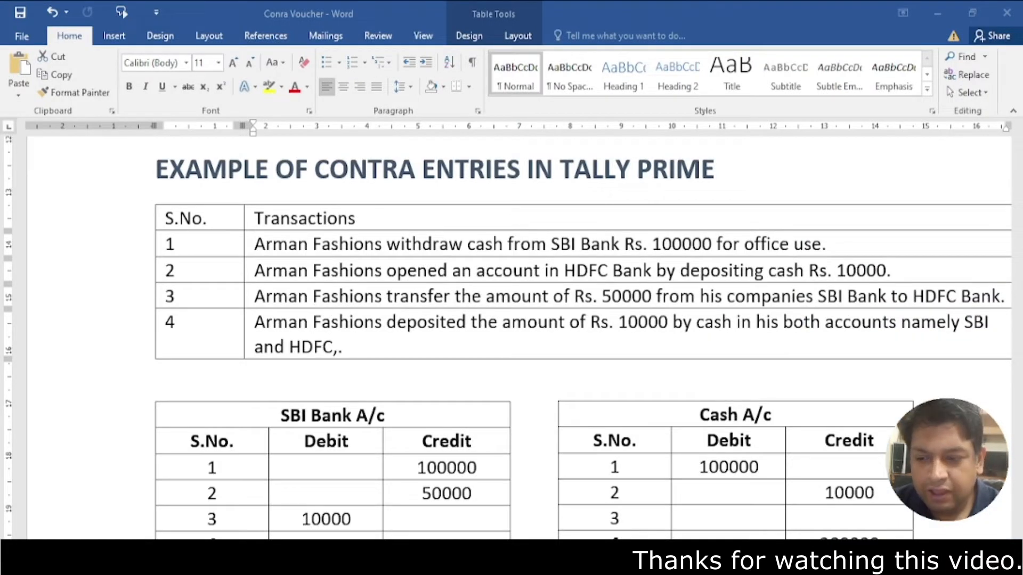
# Step: Switch from the example transactions in Word back to TallyPrime and open a new contra voucher
pyautogui.click(381, 562)
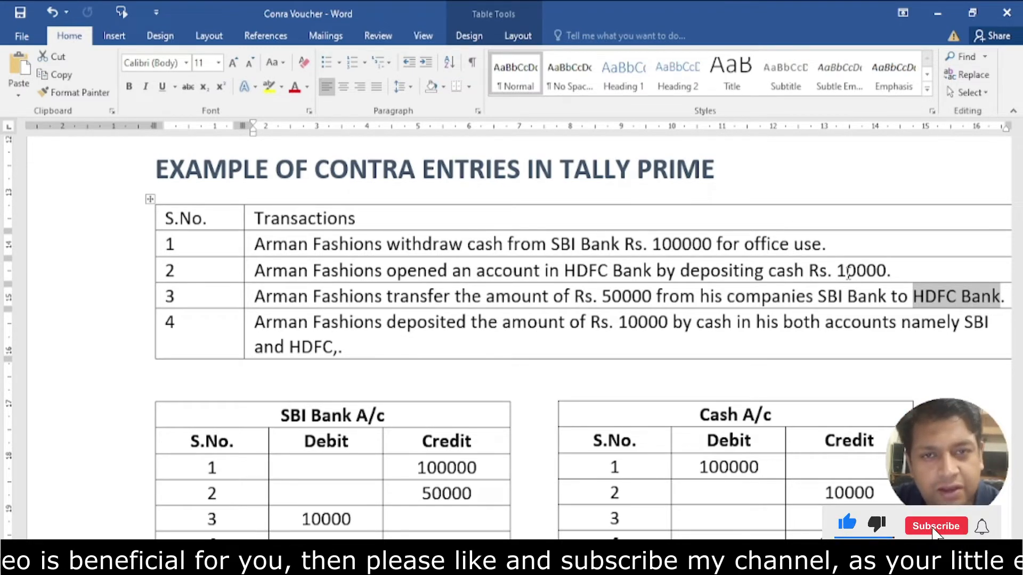
pyautogui.hotkey('alt', 'Tab')
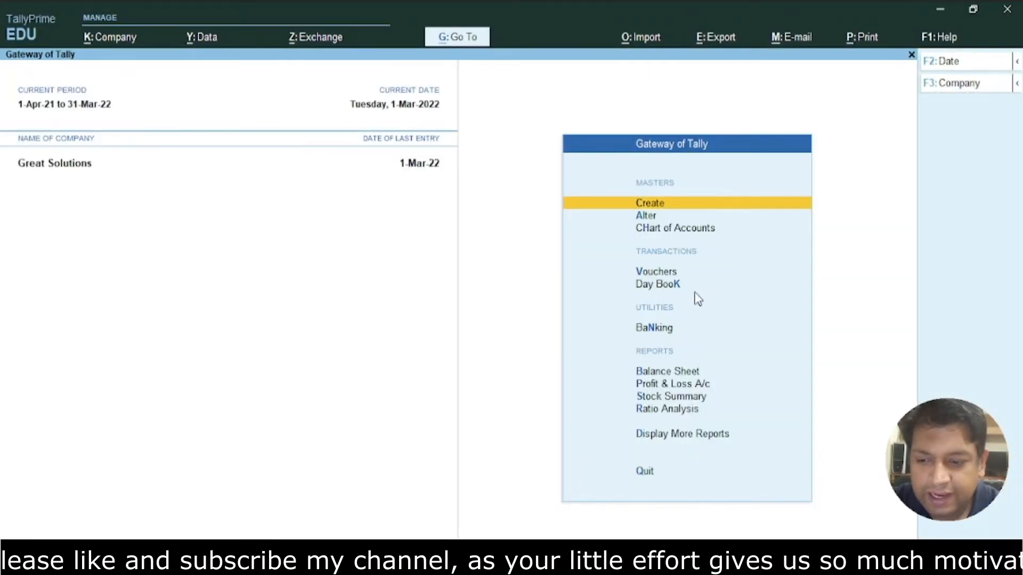
pyautogui.press('Down')
pyautogui.press('Down')
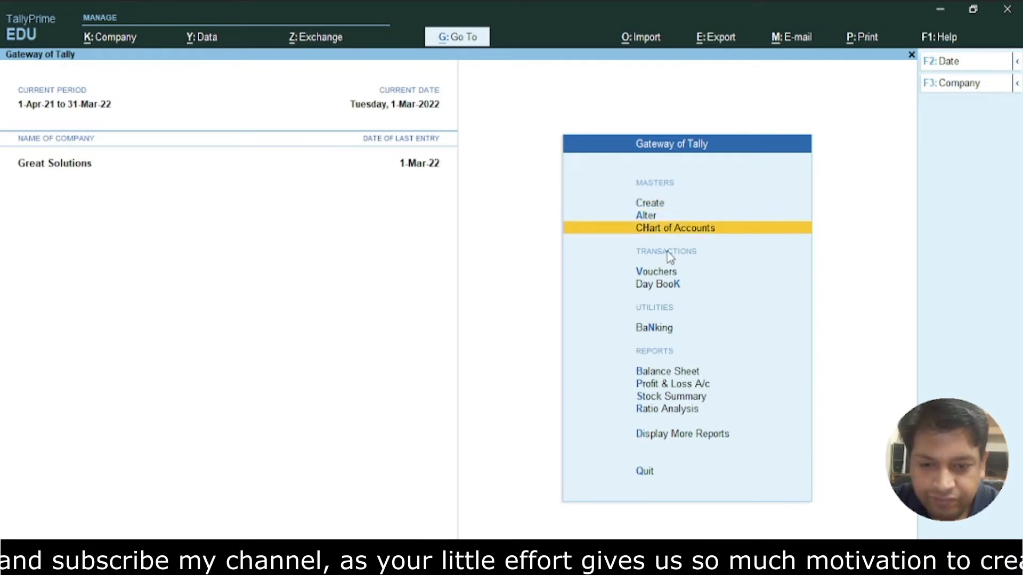
pyautogui.press('Down')
pyautogui.press('Return')
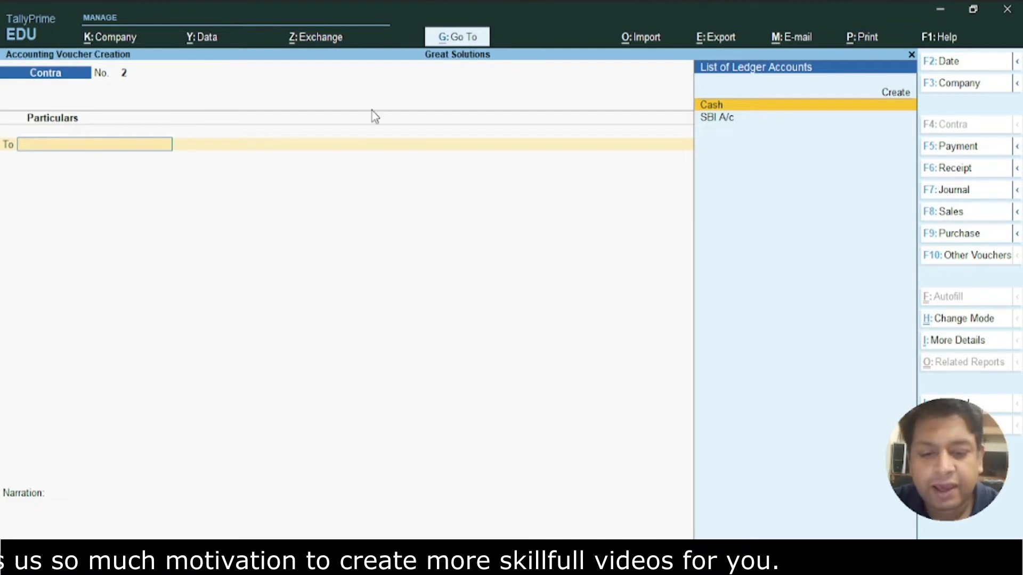
# Step: Credit the Cash ledger with 10,000 on the first line of the new contra voucher
pyautogui.click(710, 107)
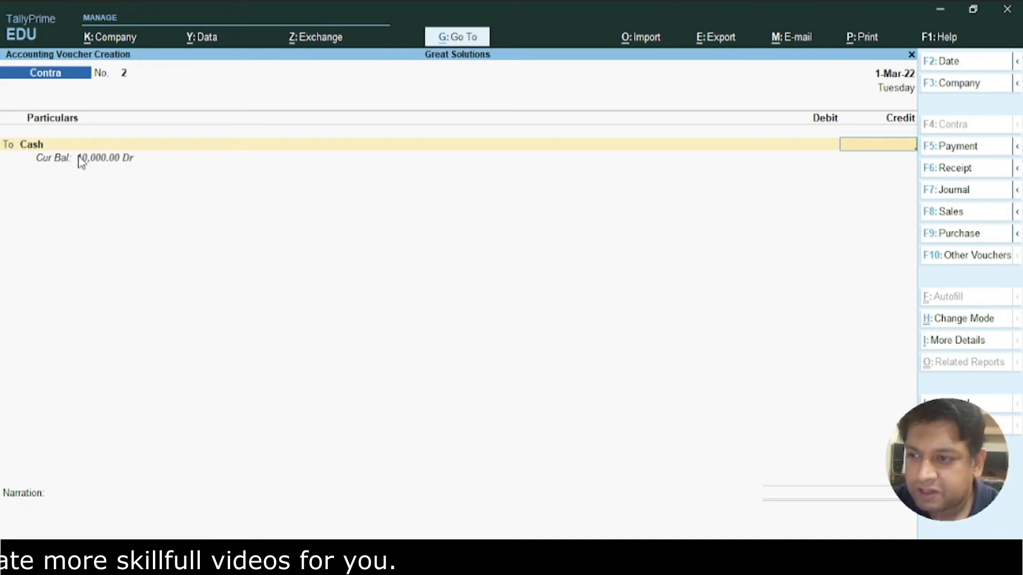
pyautogui.write('10,000')
pyautogui.press('Return')
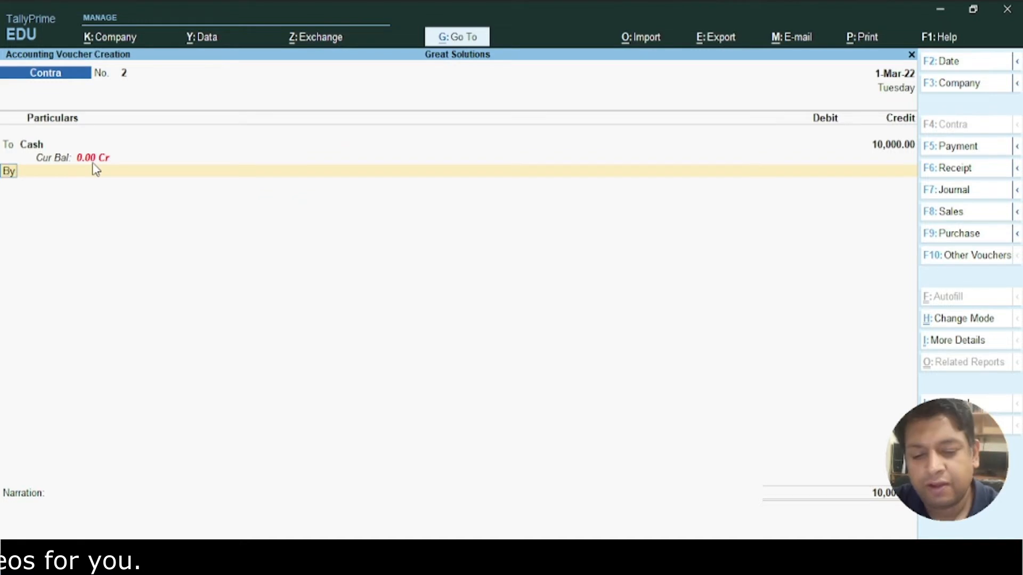
# Step: Create a new ledger named HDFC Bank under Bank Accounts from the contra voucher's debit line
pyautogui.press('Return')
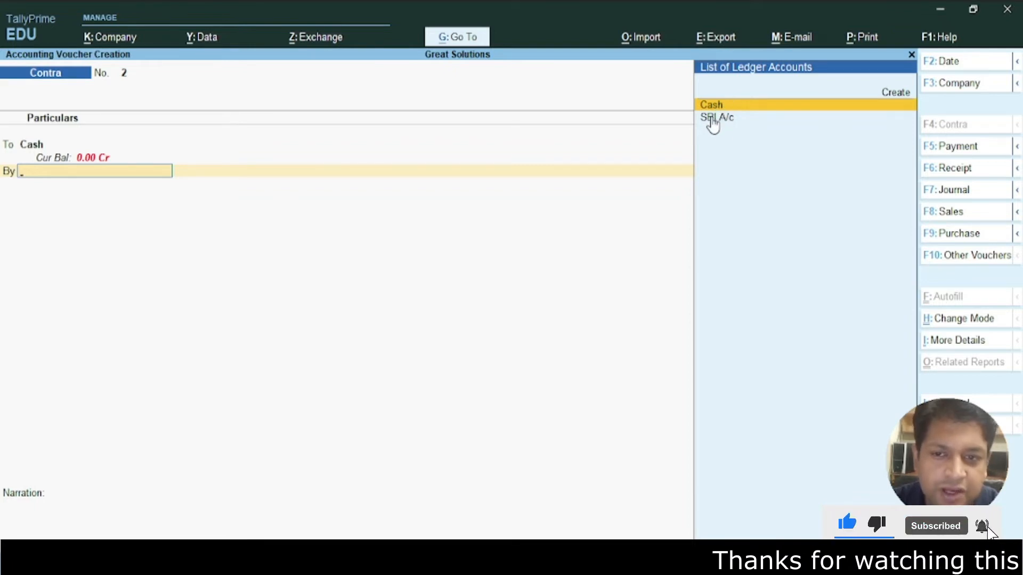
pyautogui.press('Up')
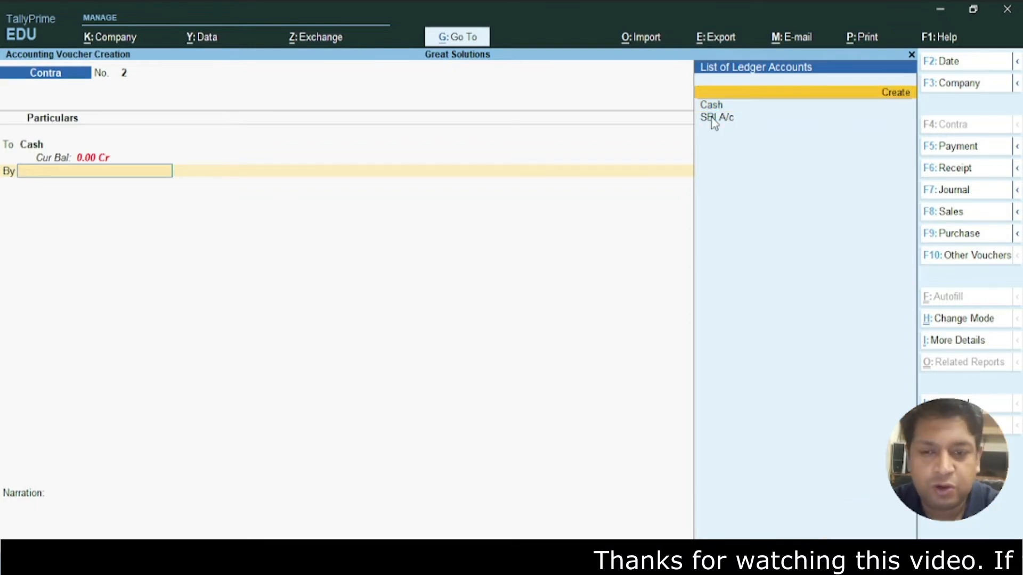
pyautogui.press('Return')
pyautogui.write('HDF')
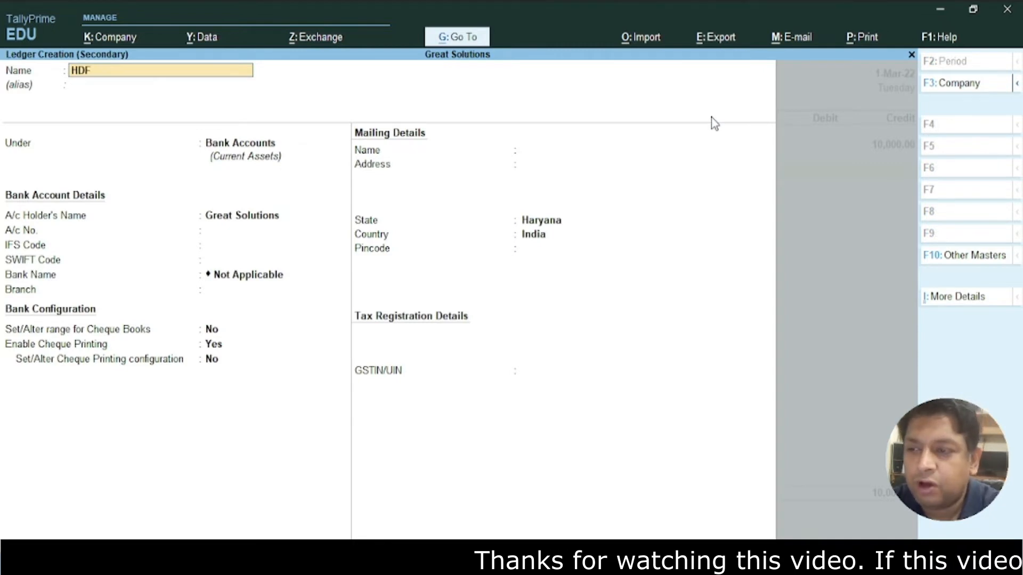
pyautogui.write('C Bank')
pyautogui.press('Return')
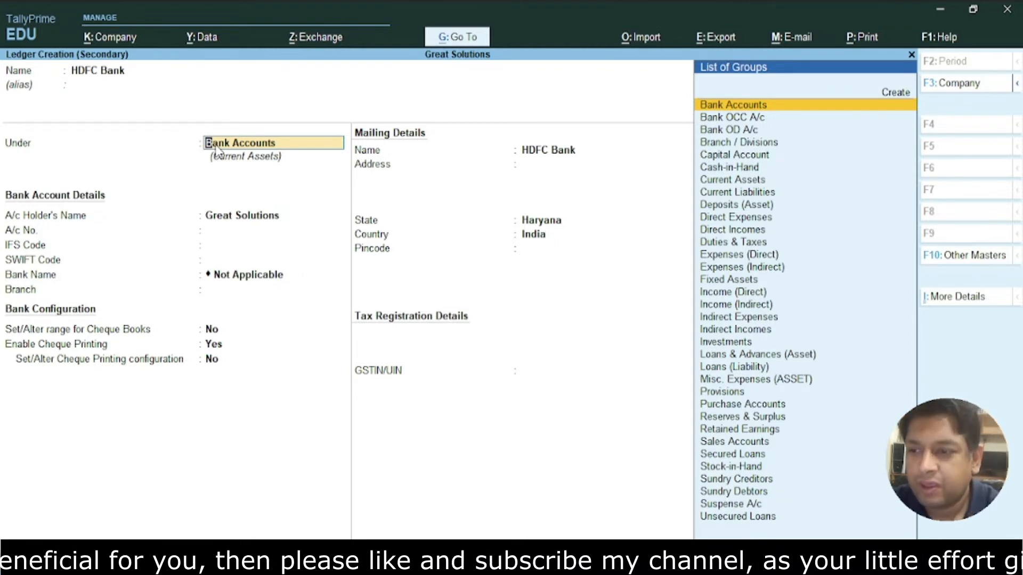
pyautogui.press('Return')
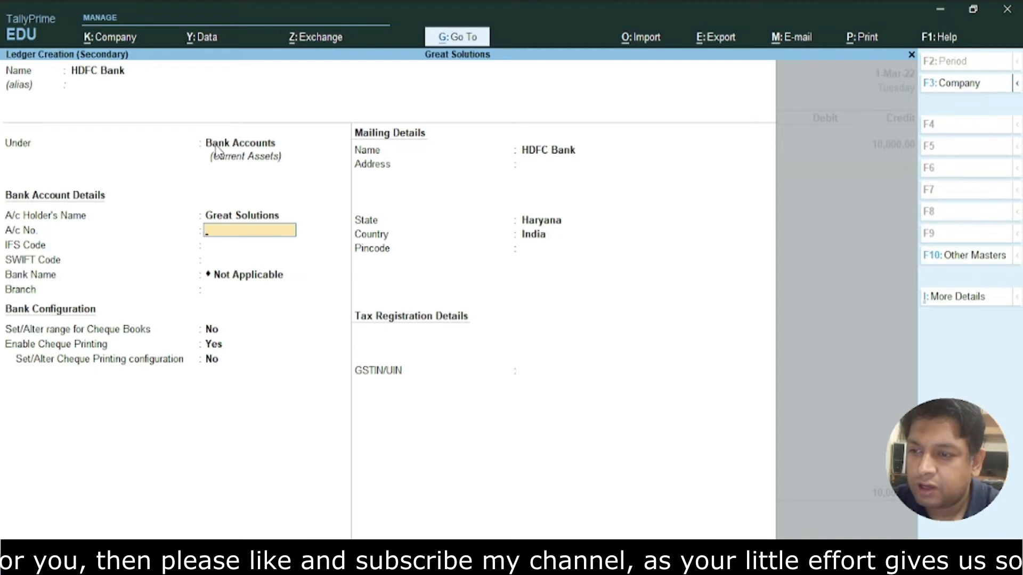
# Step: Keep the default bank and mailing details, save the HDFC Bank ledger and debit it with 10,000.00 on the voucher
pyautogui.press('Return')
pyautogui.press('Return')
pyautogui.press('Return')
pyautogui.press('Return')
pyautogui.press('Return')
pyautogui.press('Return')
pyautogui.press('Return')
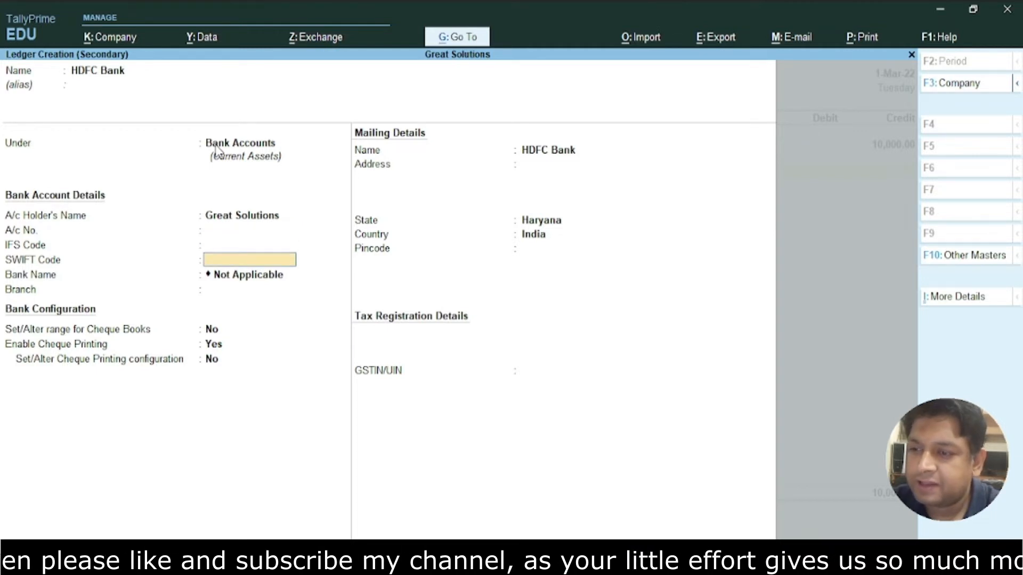
pyautogui.press('Return')
pyautogui.press('Return')
pyautogui.press('Return')
pyautogui.press('Return')
pyautogui.press('Return')
pyautogui.press('Return')
pyautogui.press('Return')
pyautogui.press('Return')
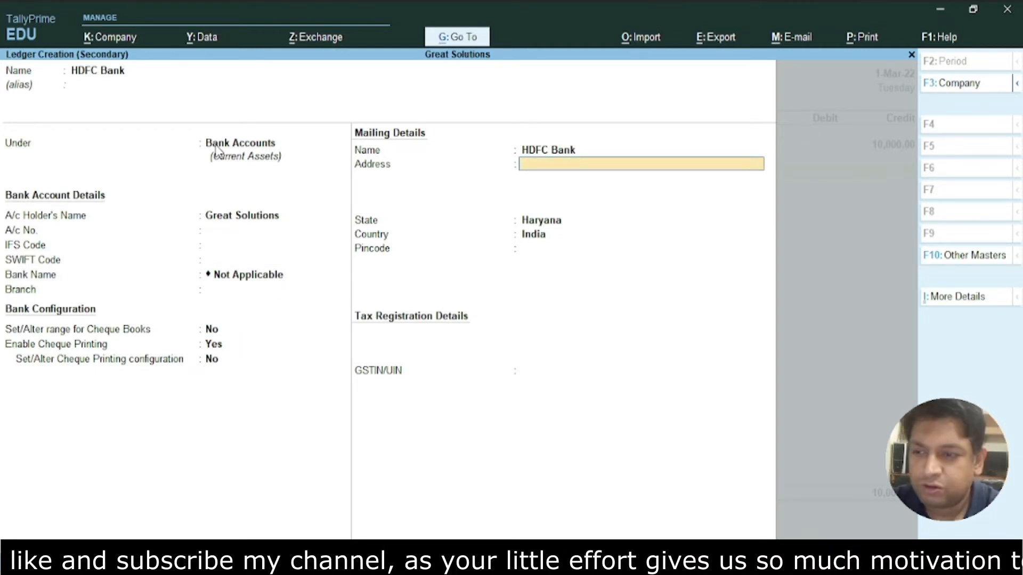
pyautogui.press('Return')
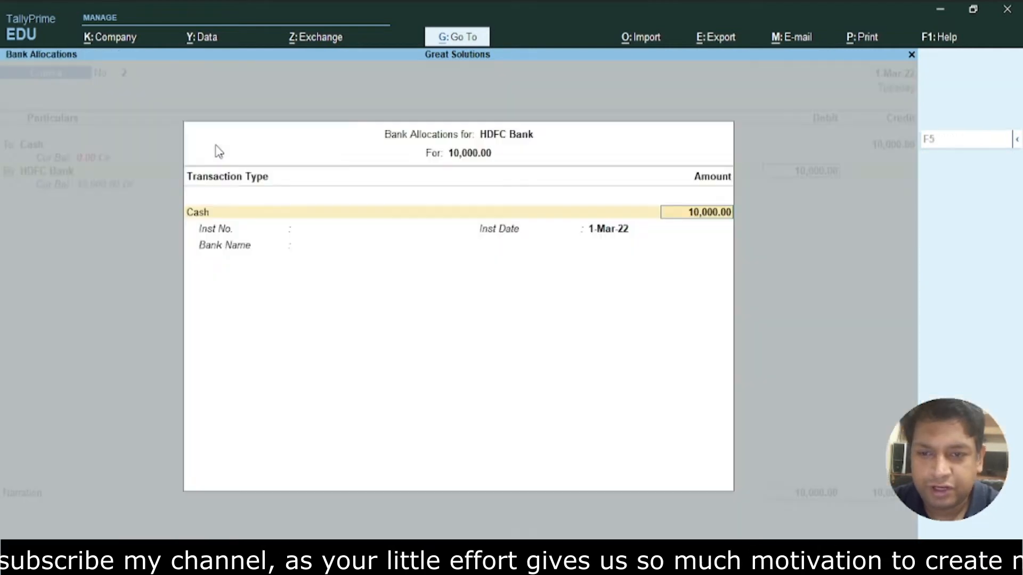
# Step: Allocate the HDFC Bank deposit as Cash for 10,000.00 with five 2000 notes in the denominations
pyautogui.press('Return')
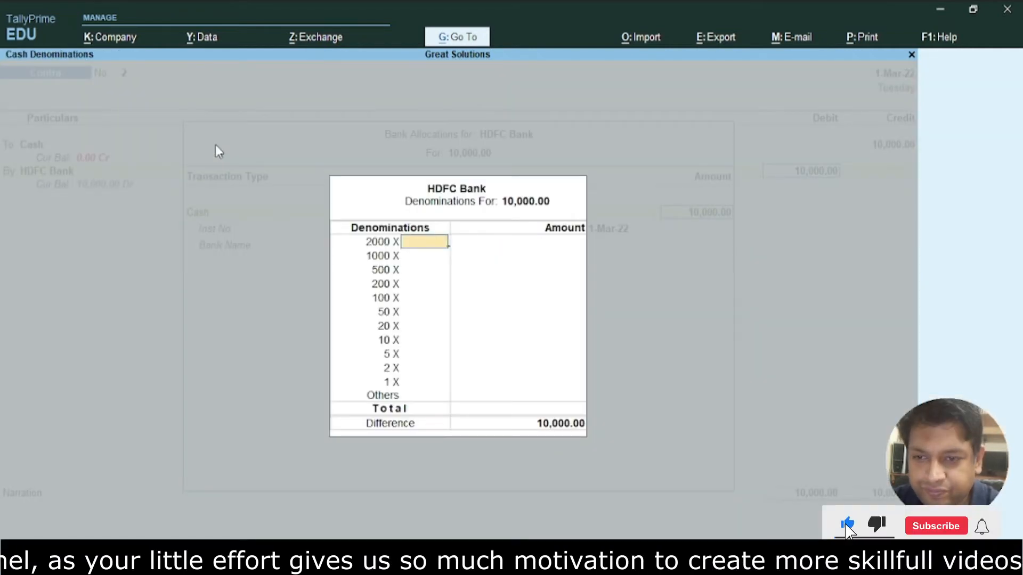
pyautogui.write('5')
pyautogui.press('Return')
pyautogui.press('Return')
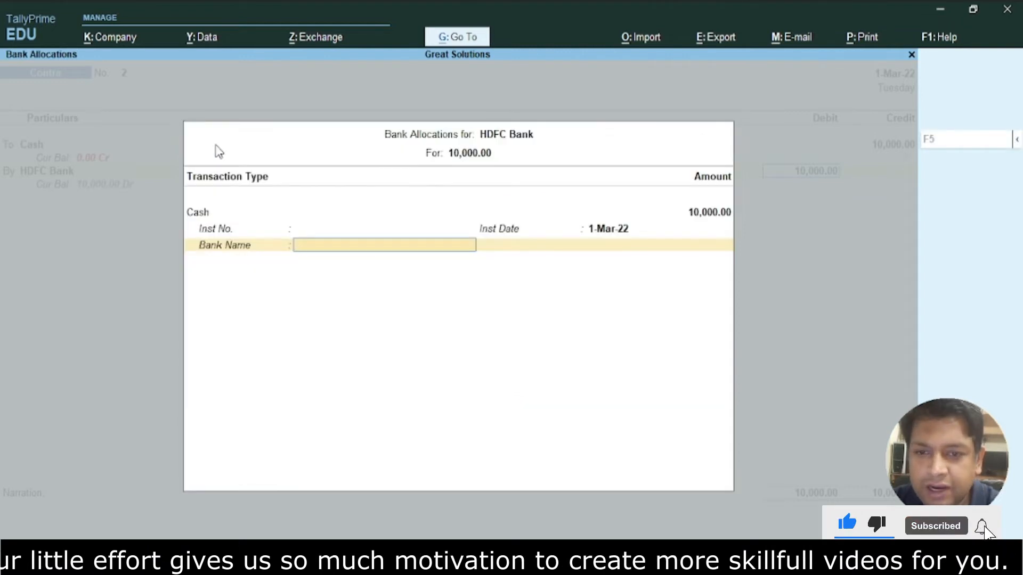
pyautogui.press('Return')
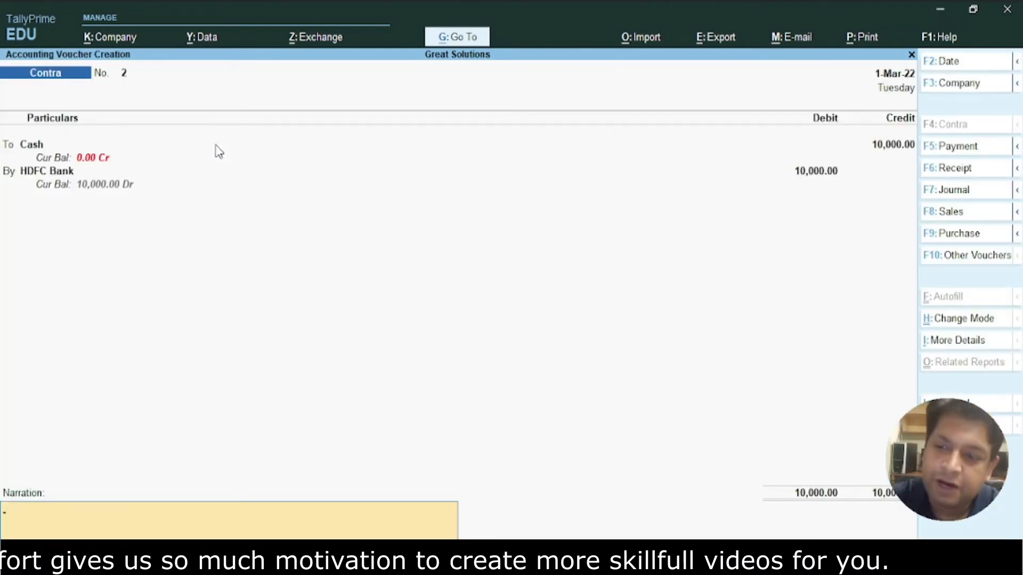
# Step: Add the narration "Cash deposited into HDFC Bank for open an account." and save the contra voucher
pyautogui.write('Cash deposited')
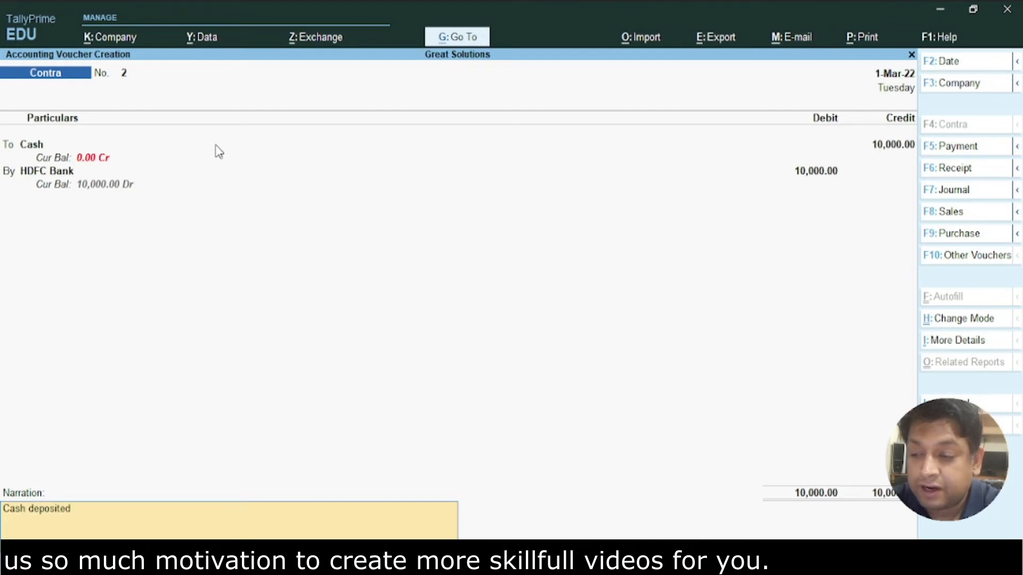
pyautogui.write(' into HDFC Bank for op')
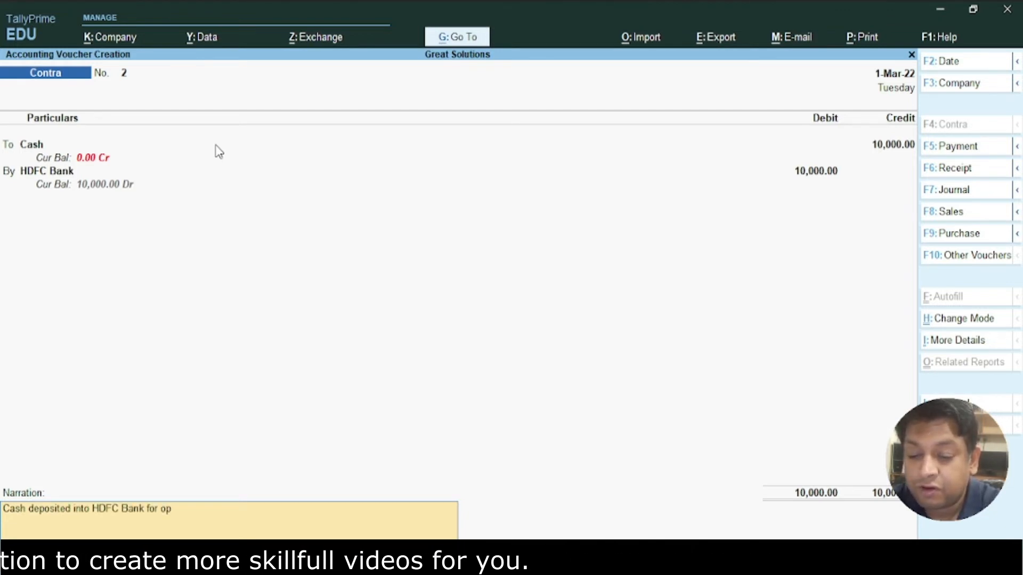
pyautogui.write('en an account.')
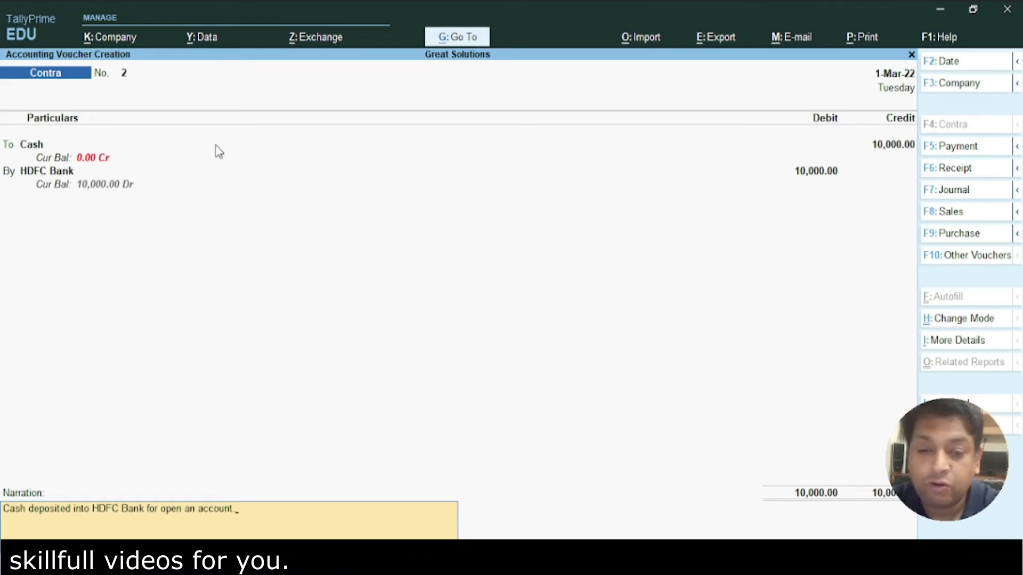
pyautogui.press('Return')
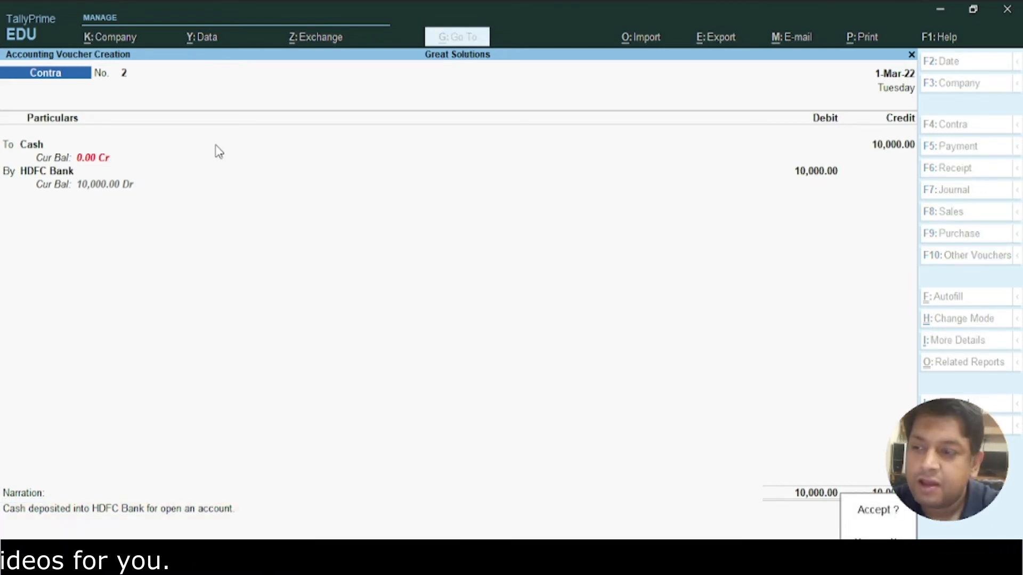
pyautogui.press('Return')
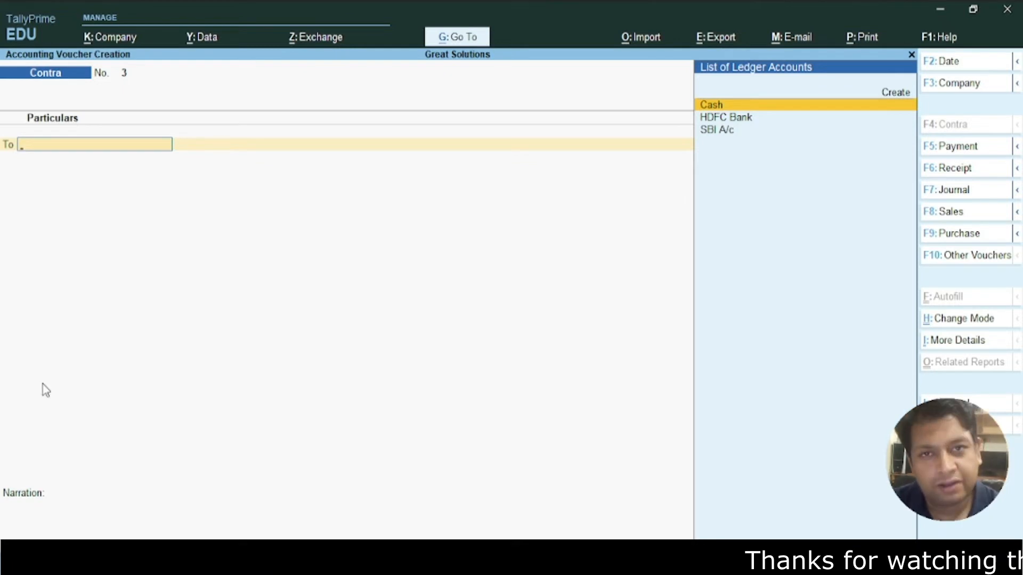
# Step: Switch to Word to review the third example transaction, the SBI to HDFC Bank transfer, and return to TallyPrime
pyautogui.hotkey('alt', 'Tab')
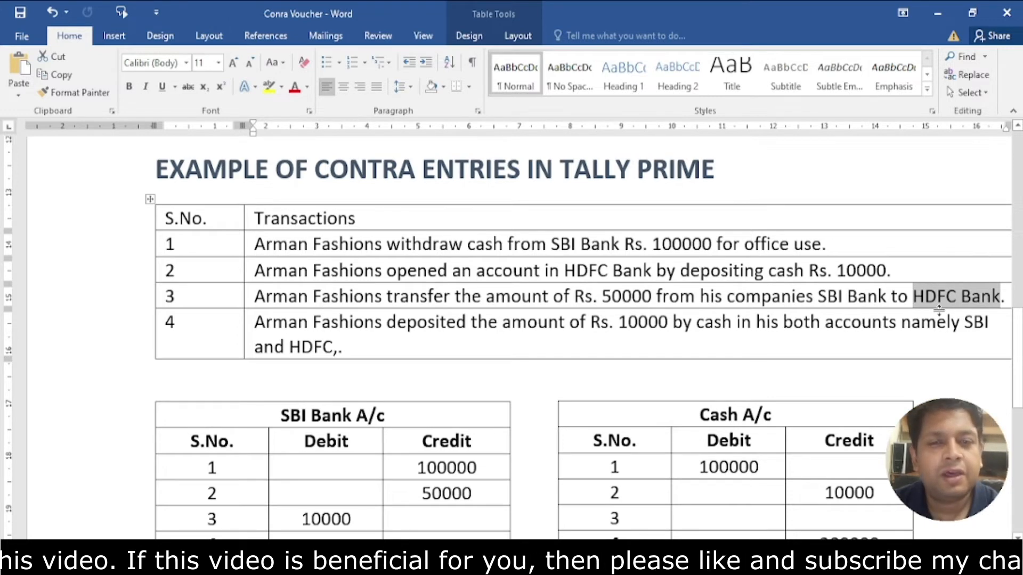
pyautogui.click(735, 562)
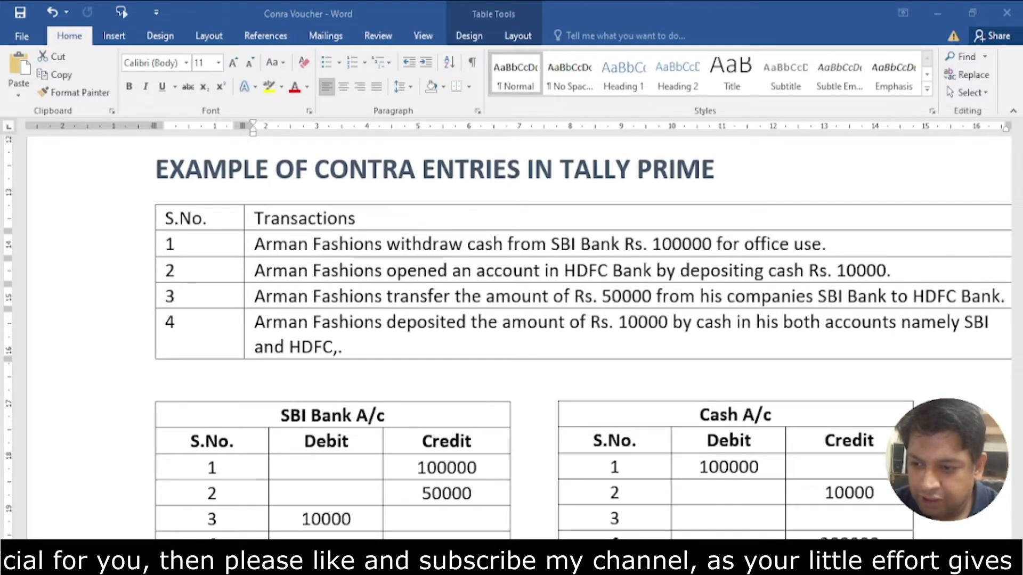
pyautogui.click(735, 562)
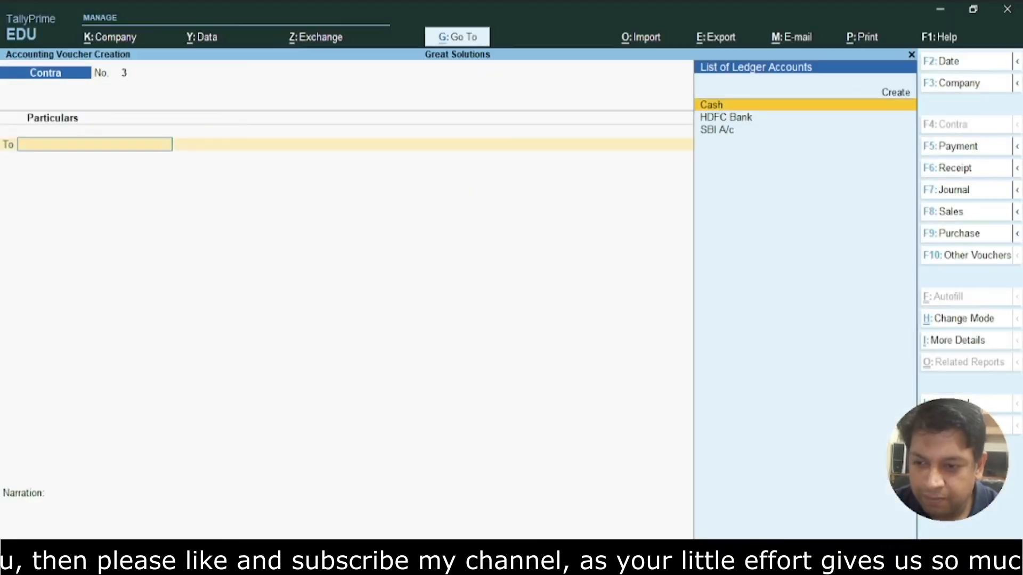
# Step: Leave the blank voucher and examine the Bank Accounts group from the detailed Balance Sheet
pyautogui.press('Escape')
pyautogui.press('Down')
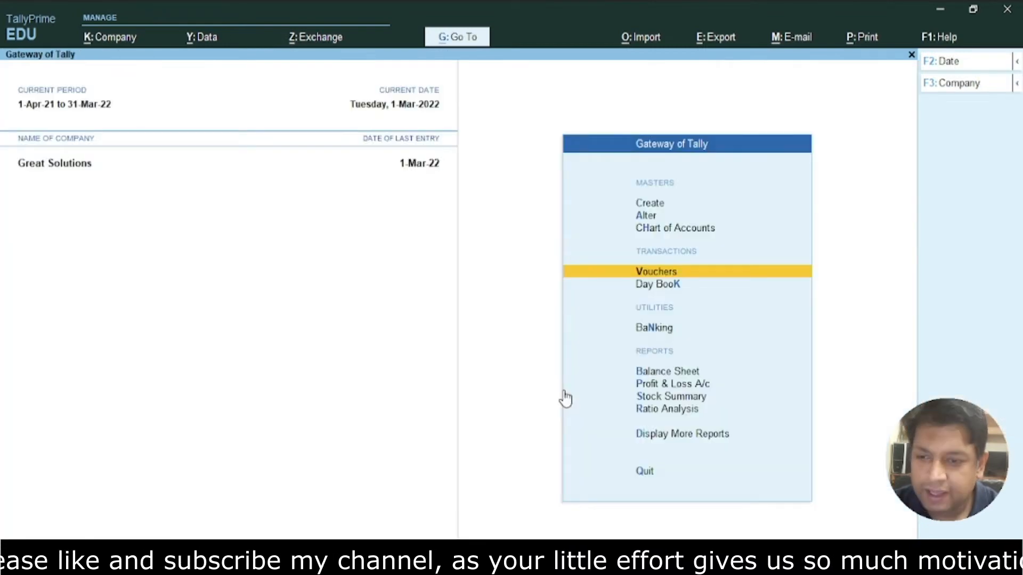
pyautogui.press('Down')
pyautogui.press('Down')
pyautogui.press('Return')
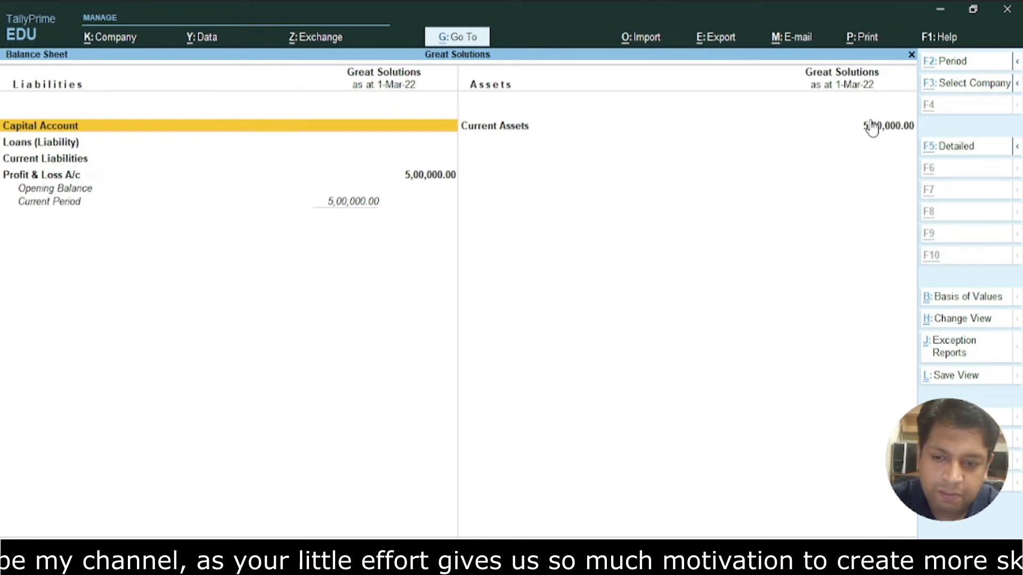
pyautogui.hotkey('alt', 'F5')
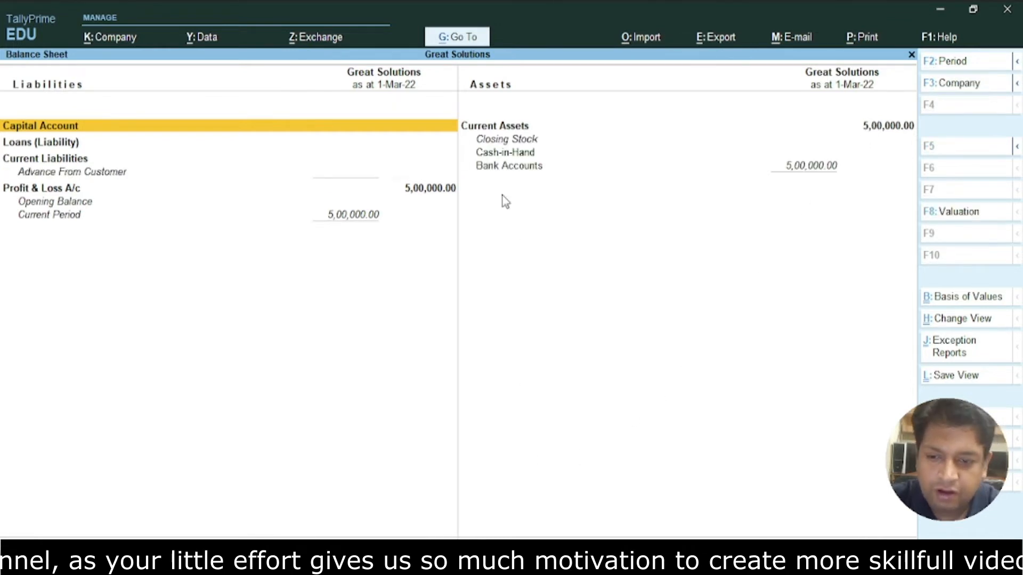
pyautogui.click(533, 167)
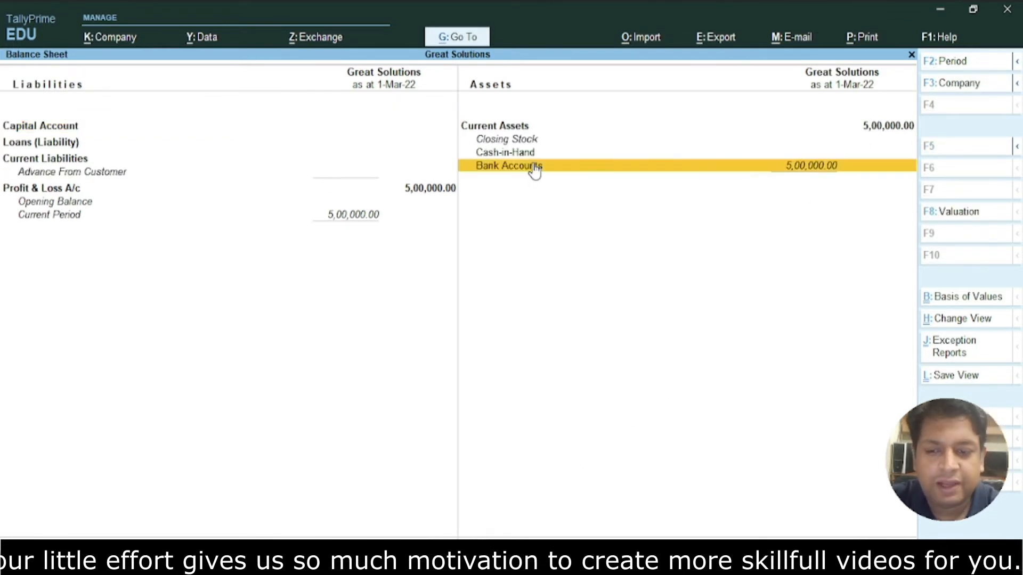
pyautogui.press('Return')
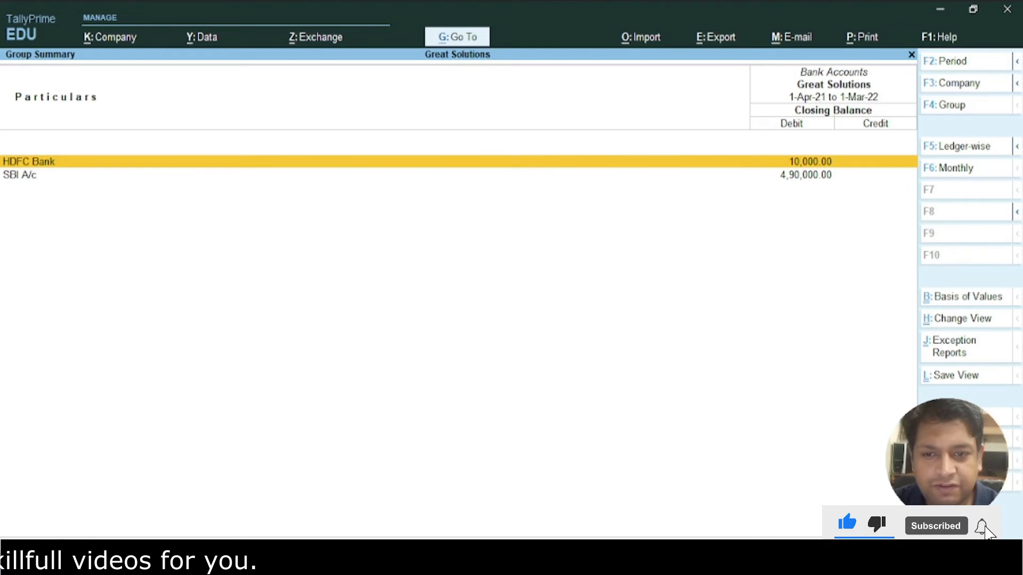
# Step: Compare the bank balances with the example contra transactions in Word and return to TallyPrime
pyautogui.hotkey('alt', 'Tab')
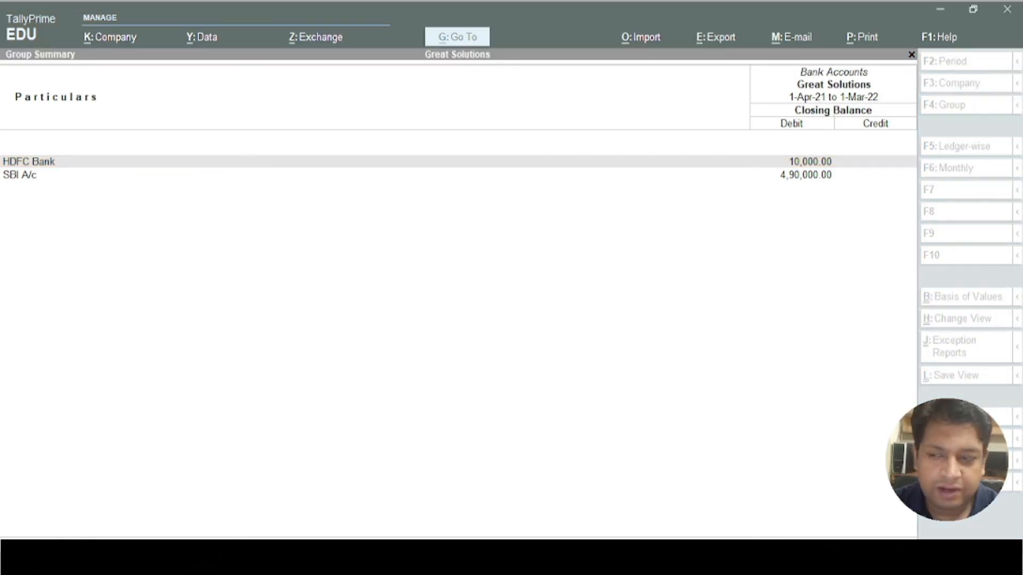
pyautogui.hotkey('alt', 'Tab')
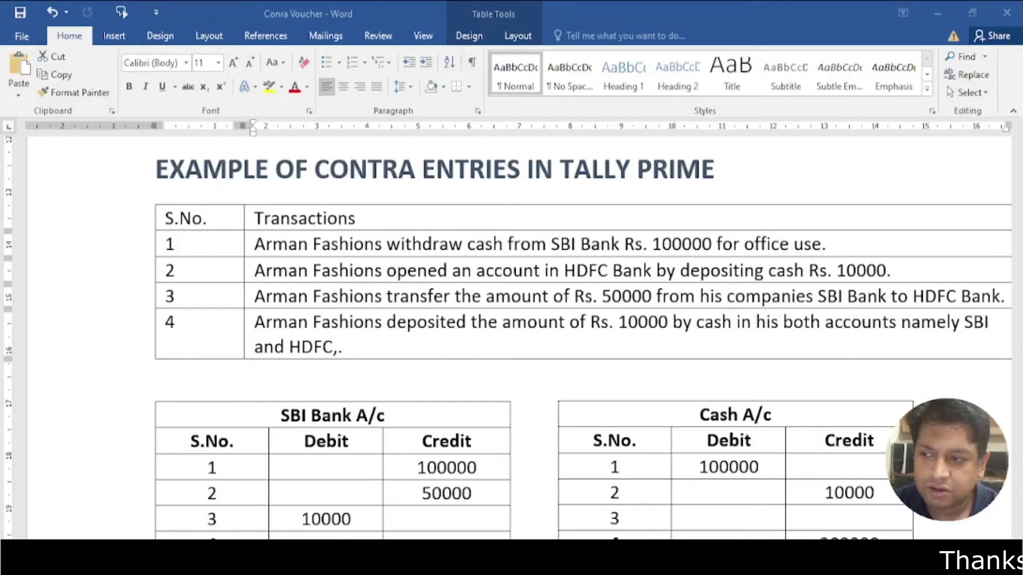
pyautogui.click(381, 469)
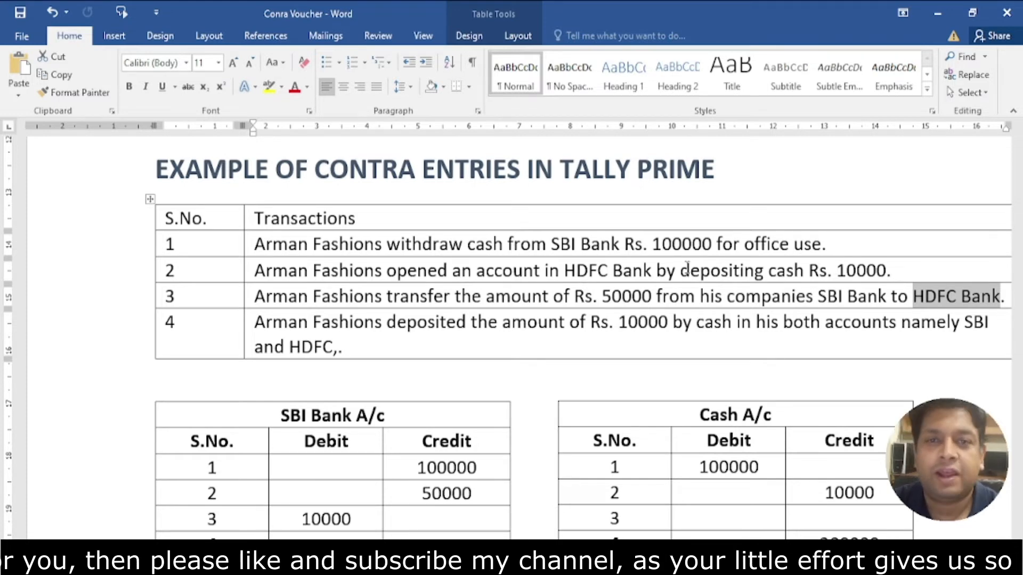
pyautogui.click(437, 563)
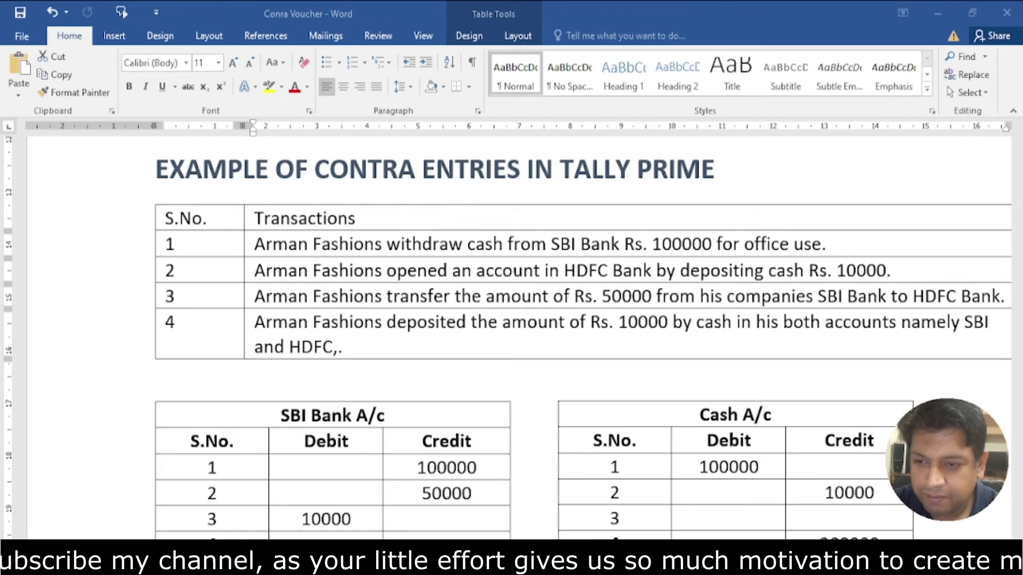
pyautogui.hotkey('alt', 'Tab')
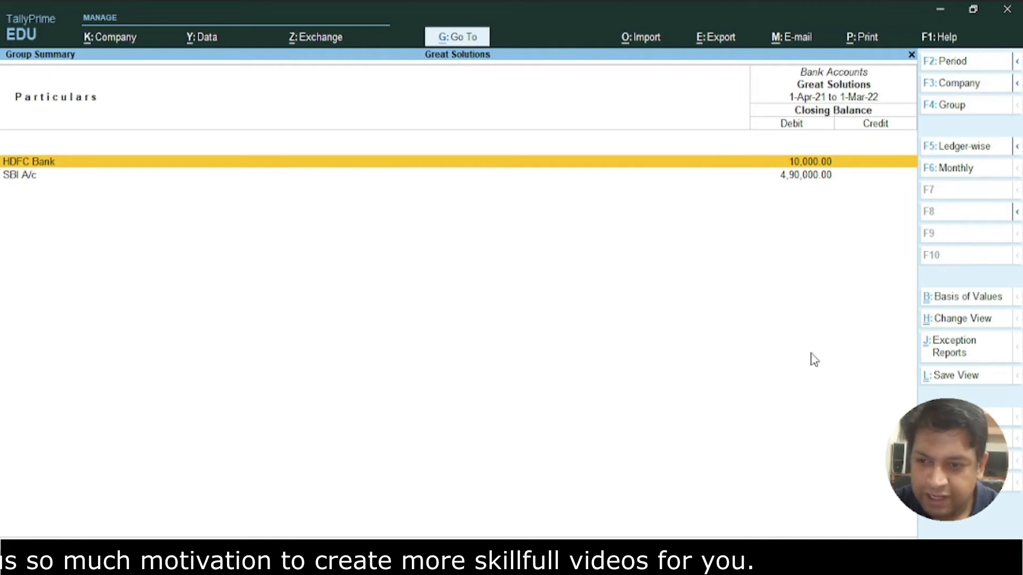
# Step: Leave the reports, open a new contra voucher and credit SBI A/c with 50,000 on its first line
pyautogui.press('Escape')
pyautogui.press('Escape')
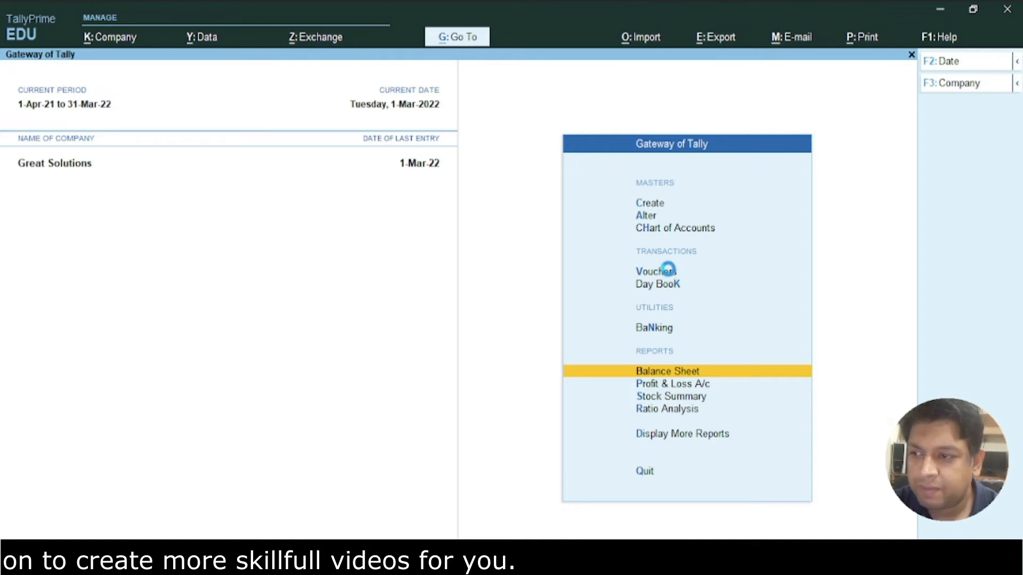
pyautogui.click(669, 274)
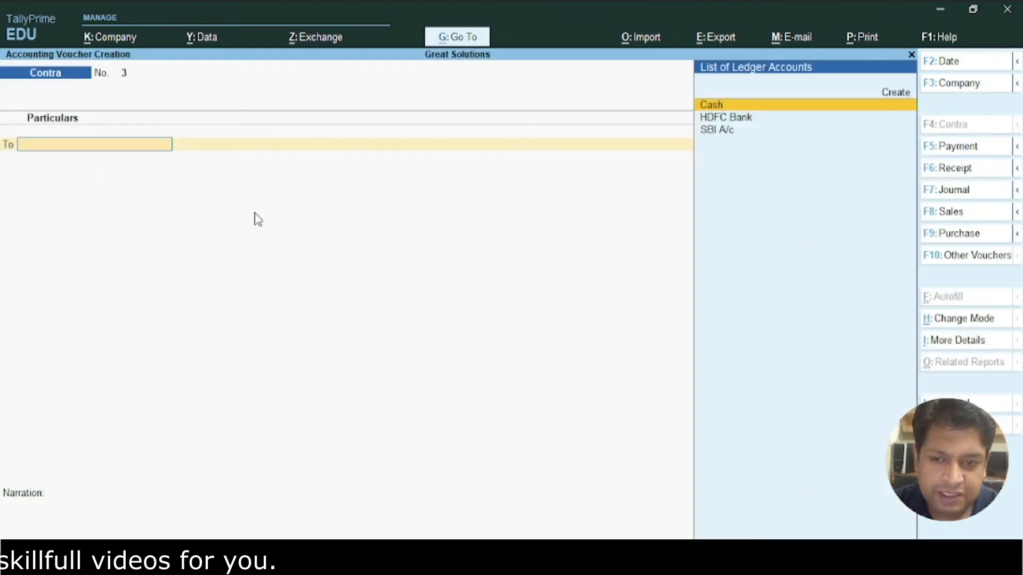
pyautogui.press('Down')
pyautogui.press('Down')
pyautogui.press('Return')
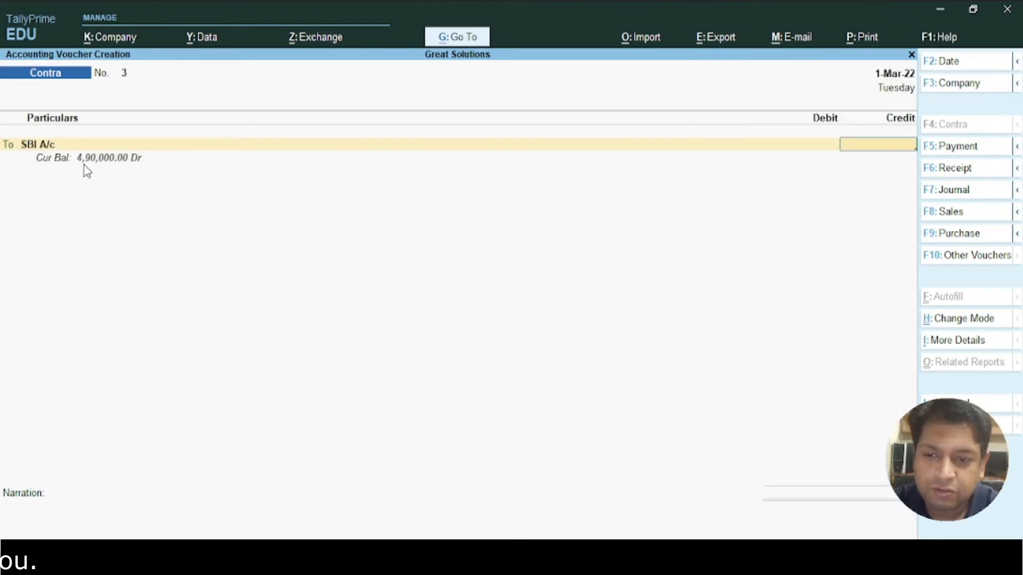
pyautogui.write('50000')
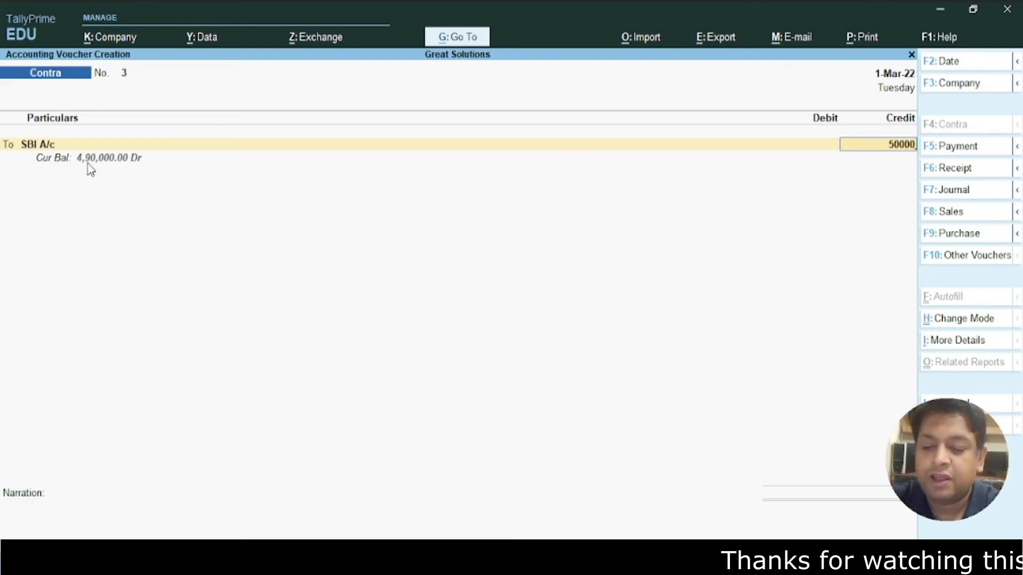
pyautogui.press('Return')
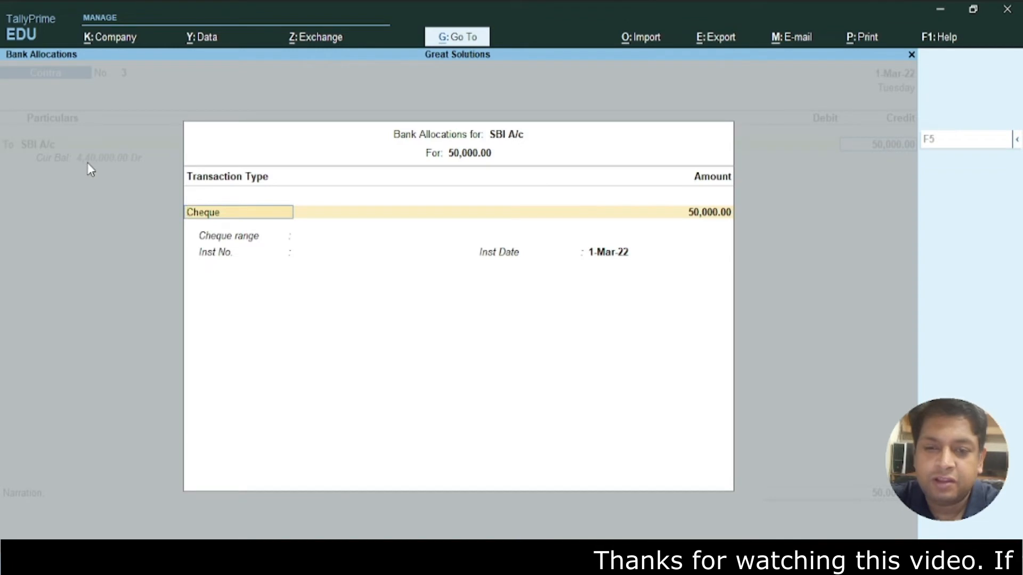
# Step: Allocate the 50,000 SBI A/c credit with transaction type Others, dated 1-Mar-22, and return to the voucher
pyautogui.press('Down')
pyautogui.press('Down')
pyautogui.press('Return')
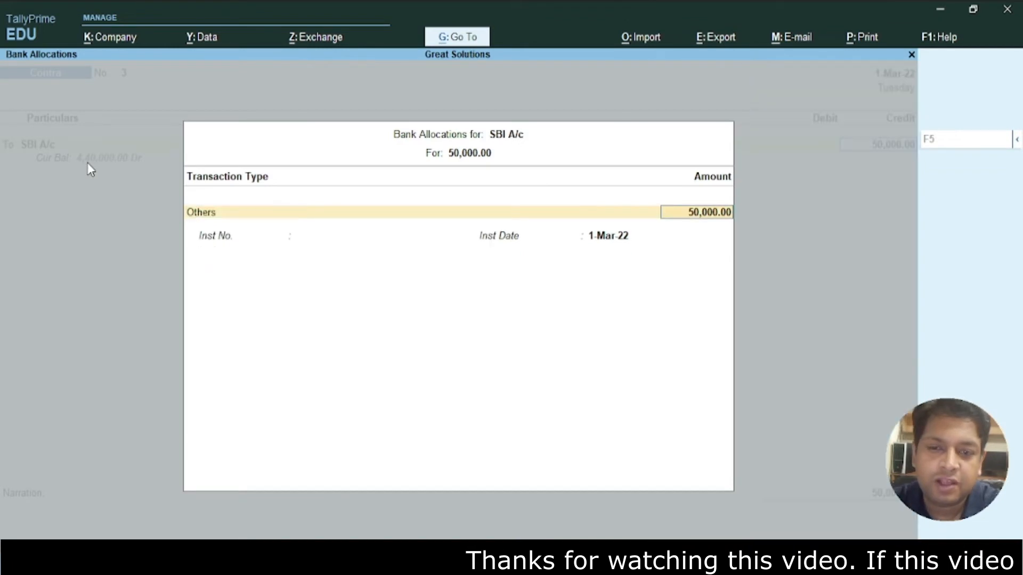
pyautogui.press('Return')
pyautogui.press('Return')
pyautogui.press('Return')
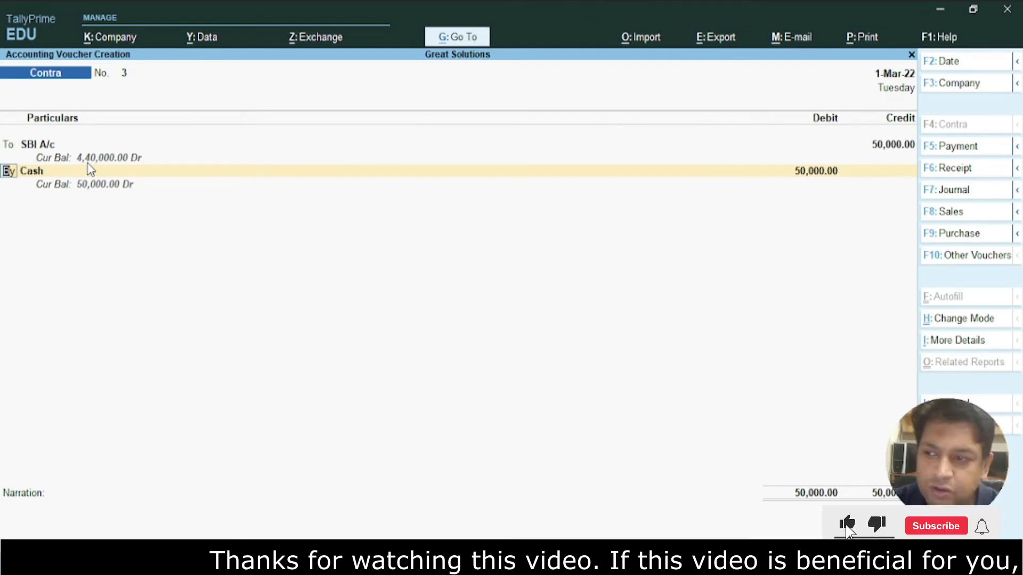
# Step: Debit HDFC Bank with 50,000 on the voucher's second line in place of Cash
pyautogui.press('Return')
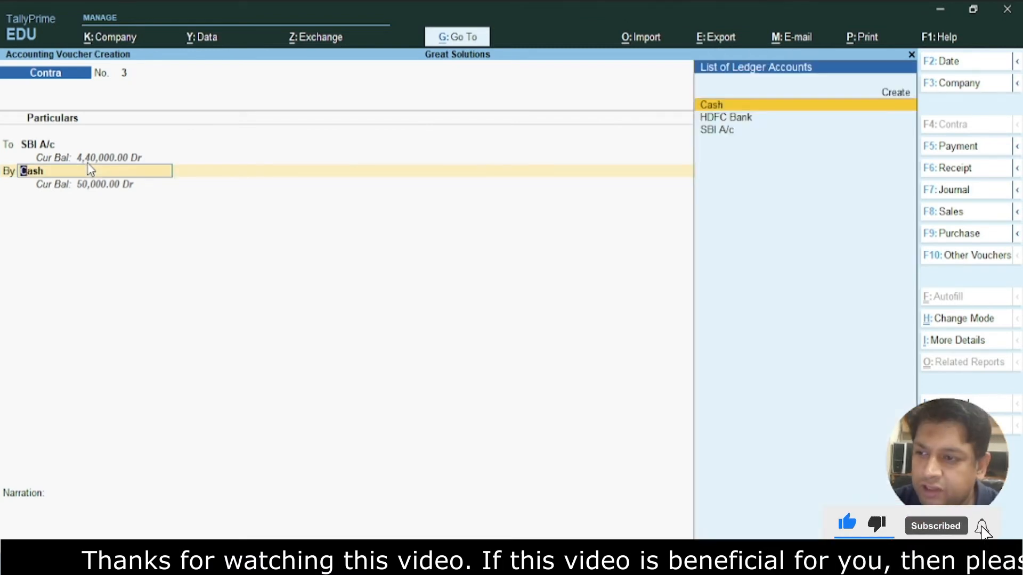
pyautogui.press('Down')
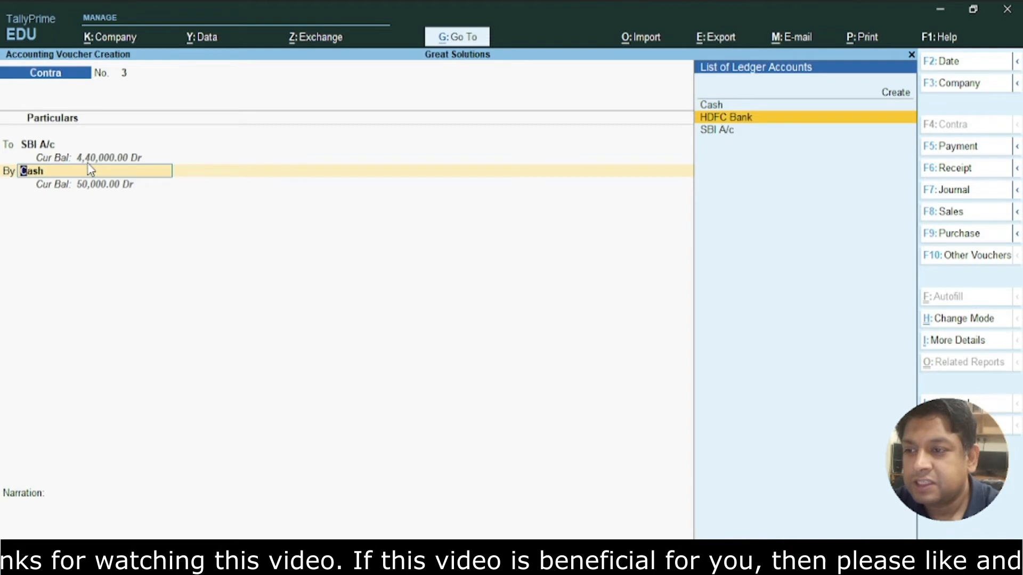
pyautogui.press('Return')
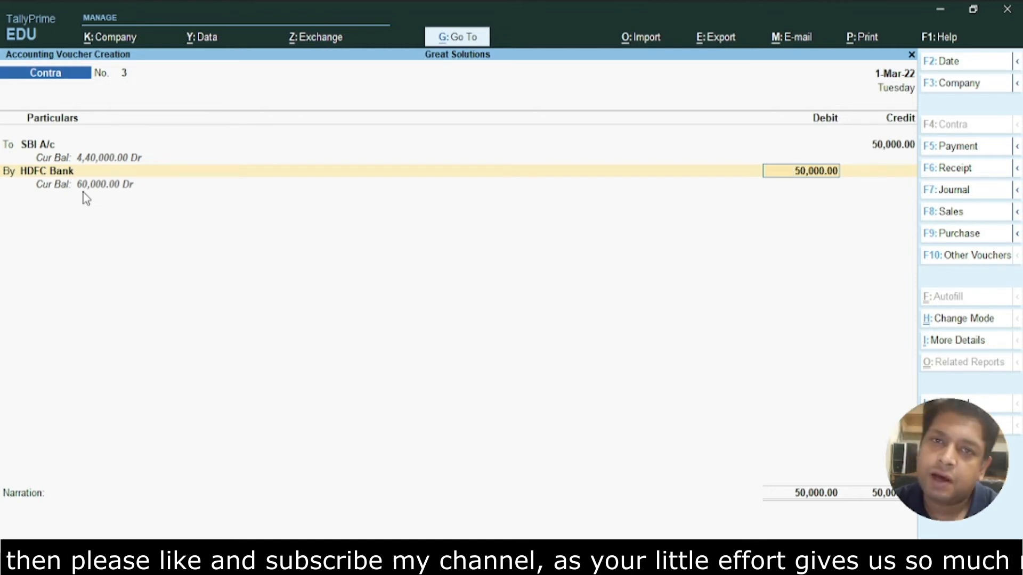
pyautogui.press('Return')
pyautogui.press('Return')
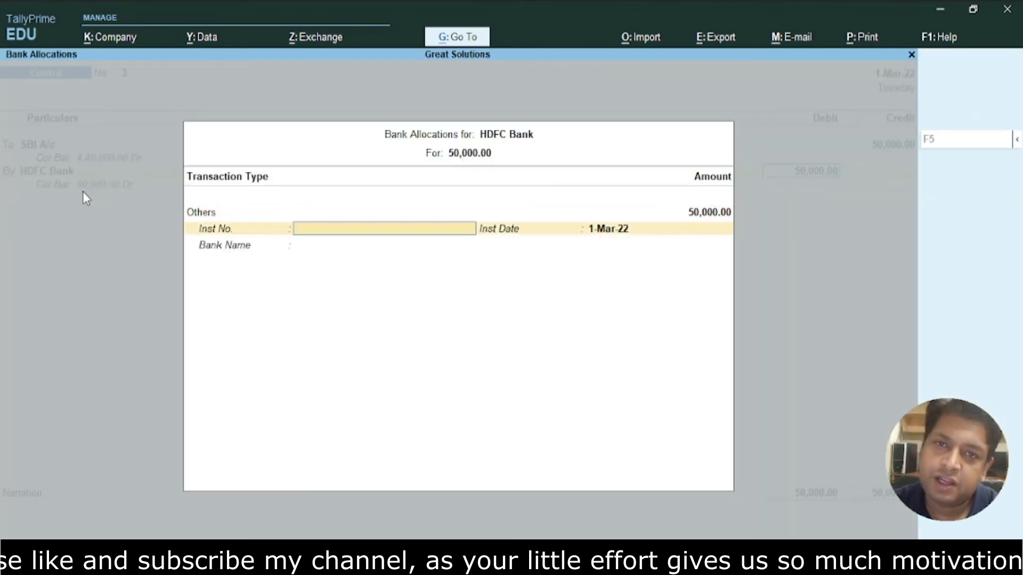
# Step: Change the HDFC Bank allocation's transaction type to e-Fund Transfer, keep the date 1-Mar-22 and complete the allocation
pyautogui.press('BackSpace')
pyautogui.press('BackSpace')
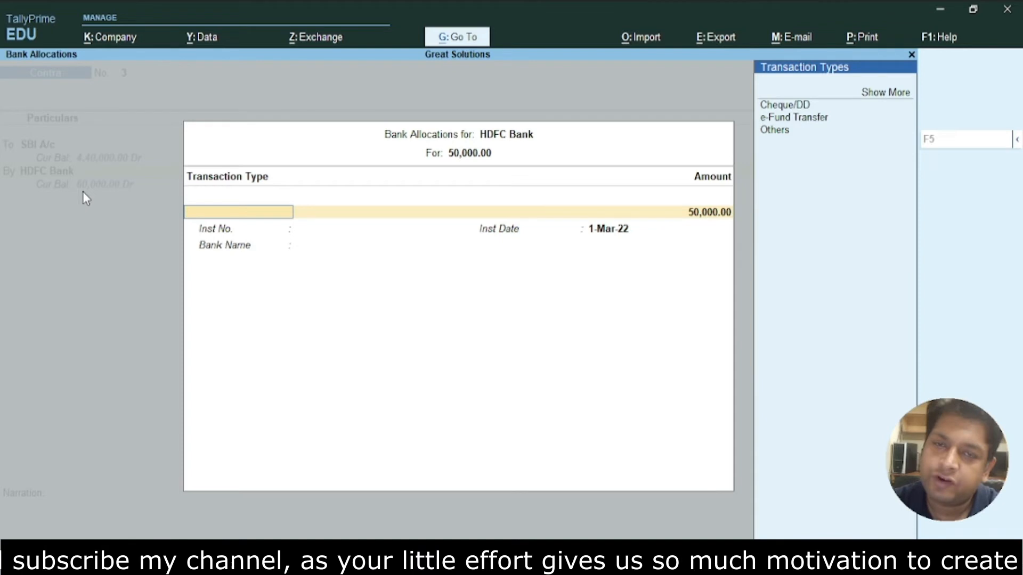
pyautogui.press('Down')
pyautogui.press('Down')
pyautogui.press('Return')
pyautogui.press('Return')
pyautogui.press('Return')
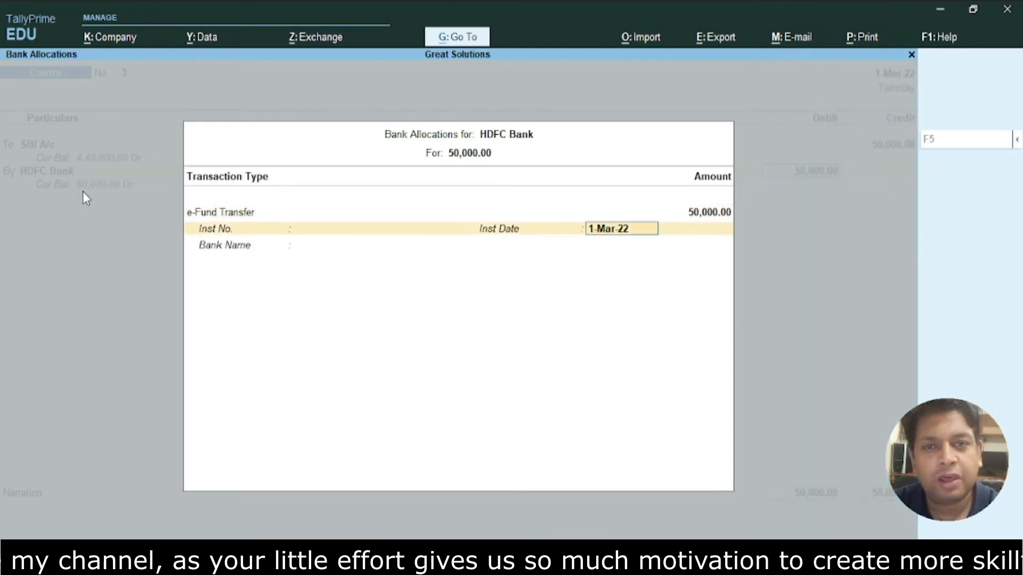
pyautogui.press('Return')
pyautogui.press('Return')
pyautogui.press('Return')
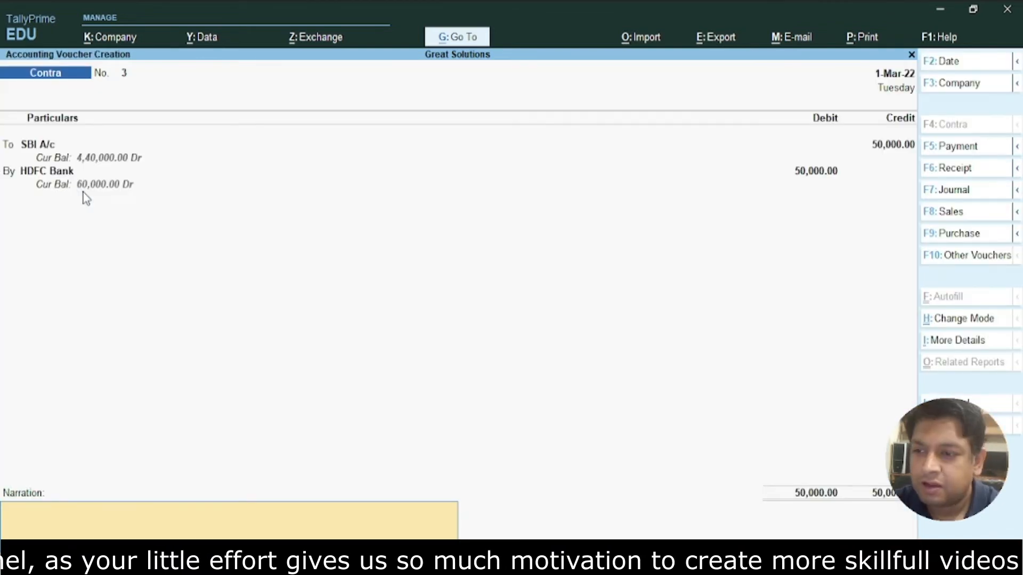
# Step: Enter a narration stating that the amount is transferred from SBI to HDFC Bank and save the contra voucher
pyautogui.write('transfer amoutn gom')
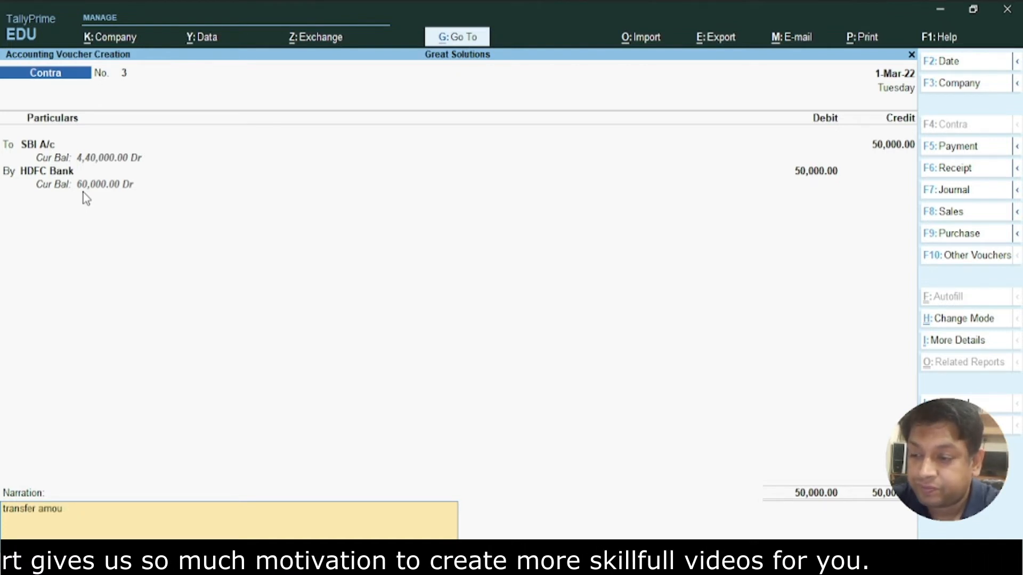
pyautogui.write(' SBI to HDFC Bank')
pyautogui.press('Return')
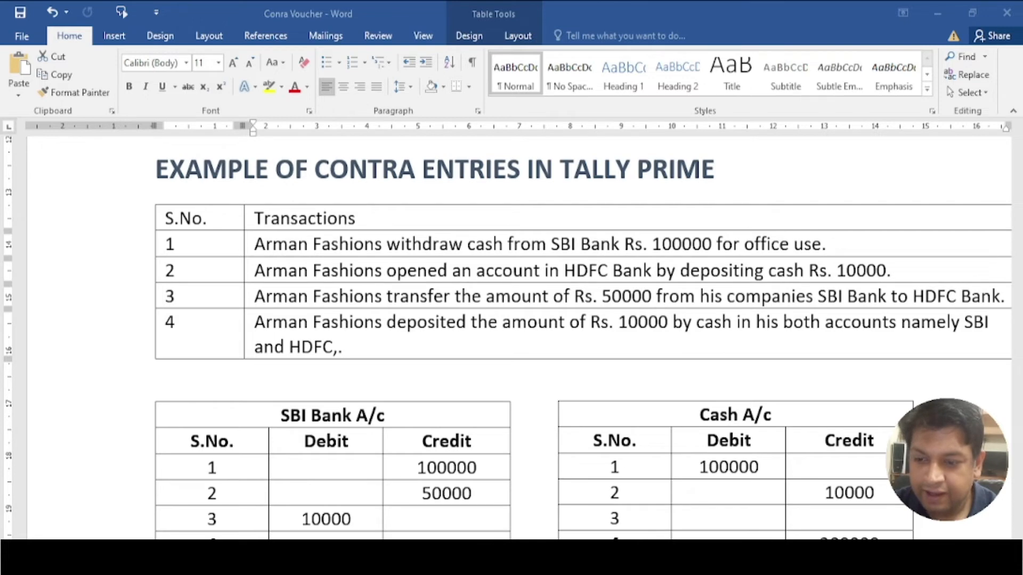
# Step: Review the SBI to HDFC Bank transfer transaction in Word, return to TallyPrime and leave the new contra voucher
pyautogui.click(607, 557)
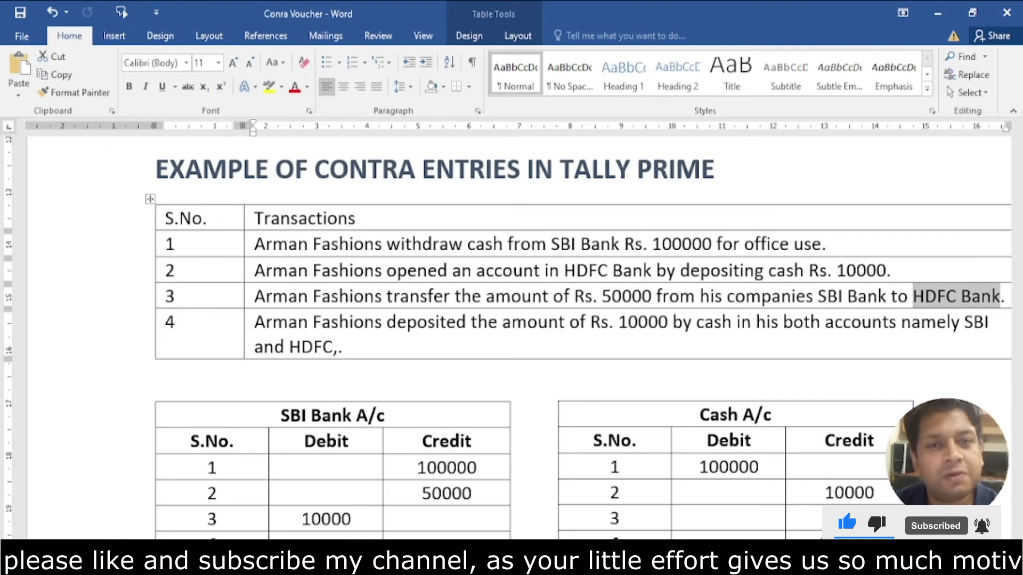
pyautogui.hotkey('alt', 'Tab')
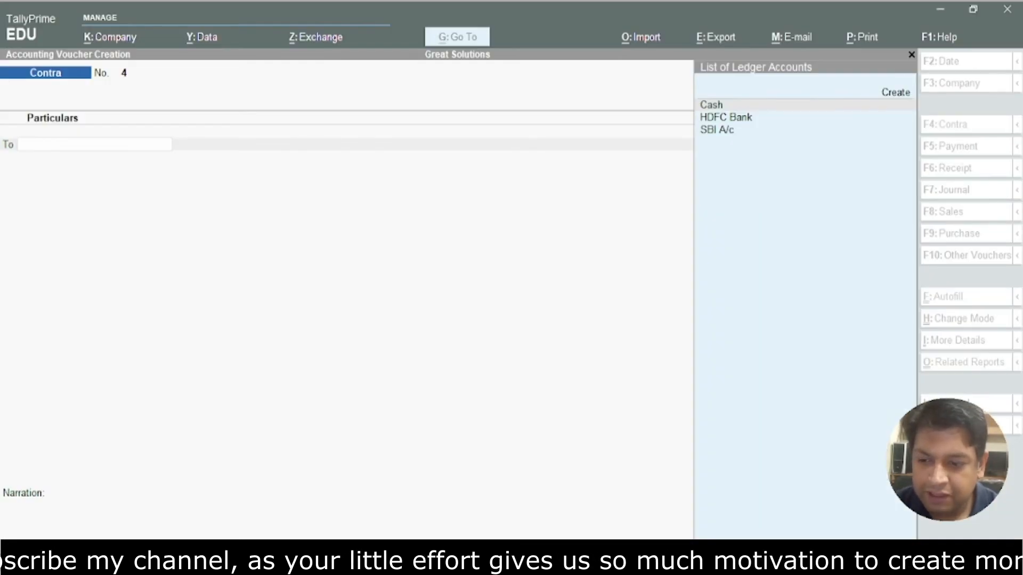
pyautogui.hotkey('alt', 'Tab')
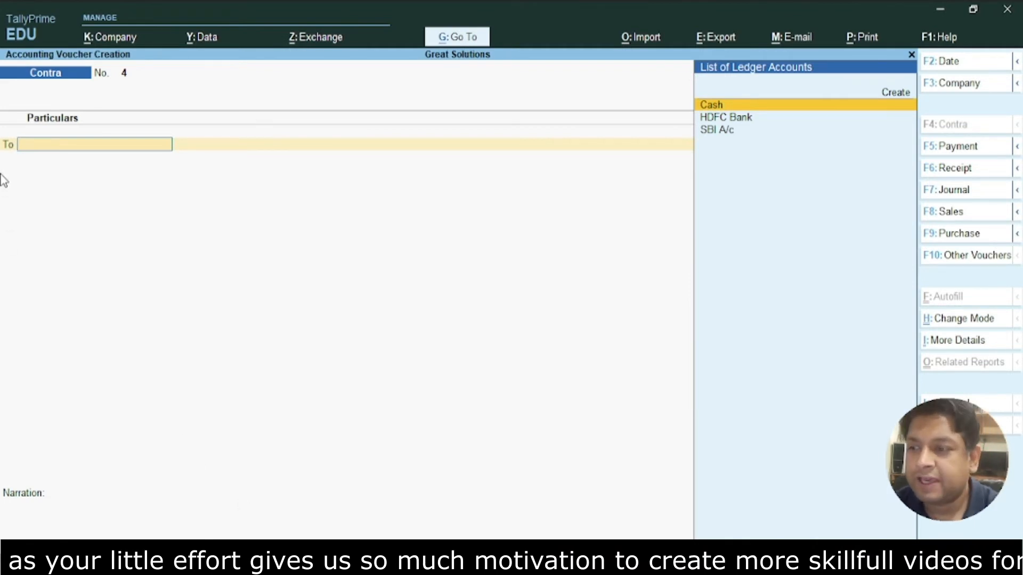
pyautogui.press('Return')
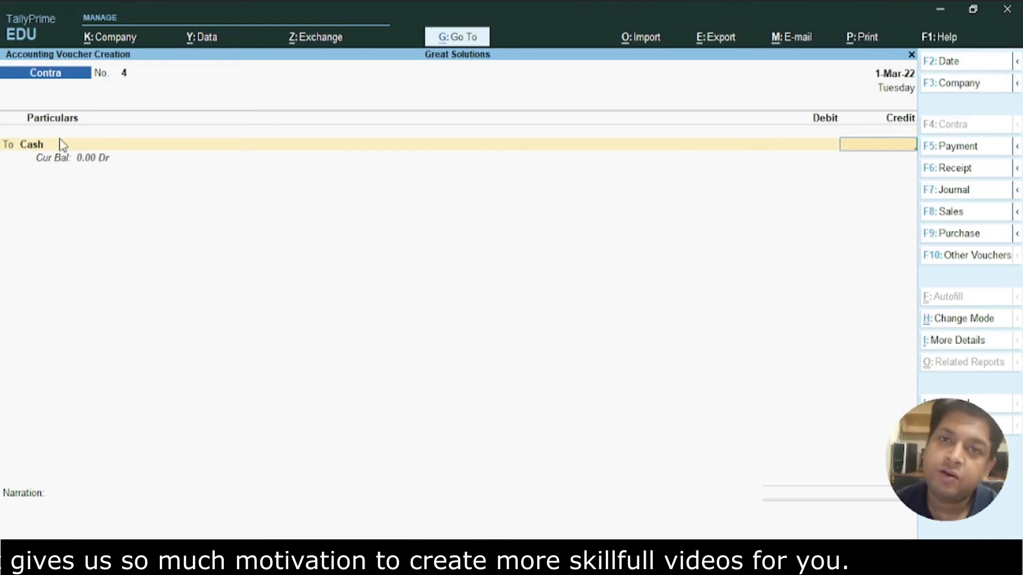
pyautogui.press('Escape')
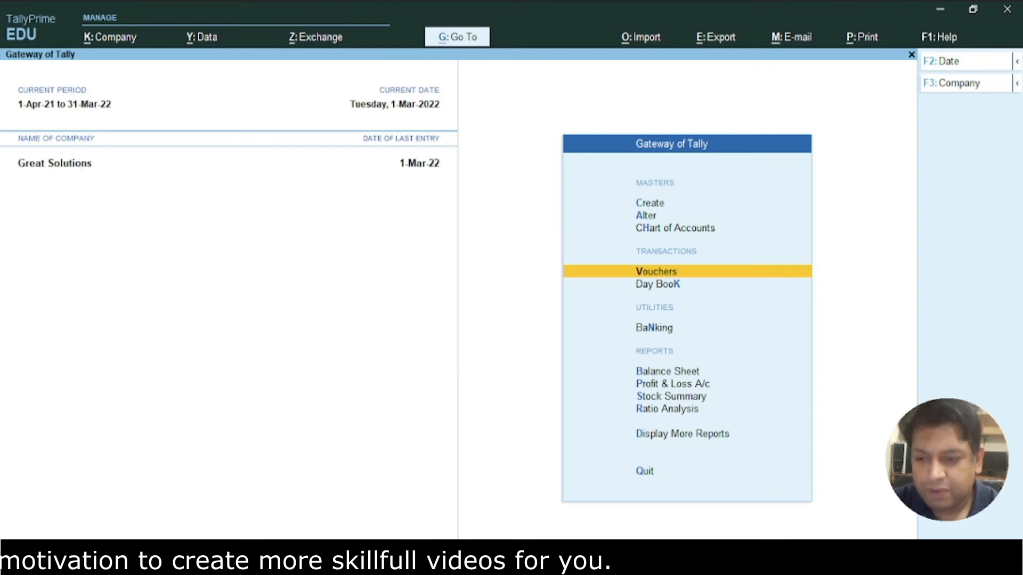
# Step: Switch to Word, insert a blank row above the fourth example transaction and renumber the last row as 5
pyautogui.hotkey('alt', 'Tab')
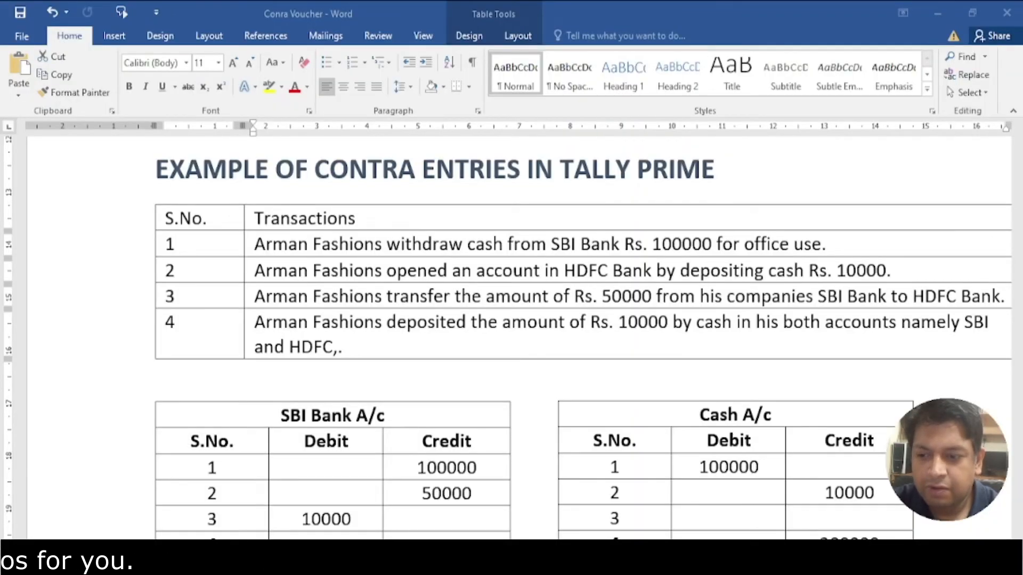
pyautogui.hotkey('alt', 'Tab')
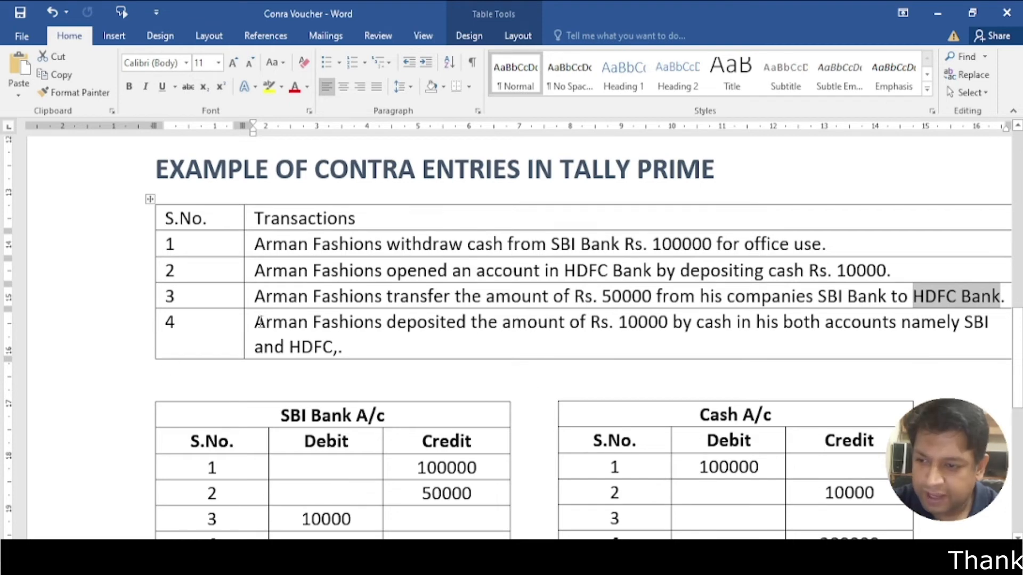
pyautogui.click(298, 323)
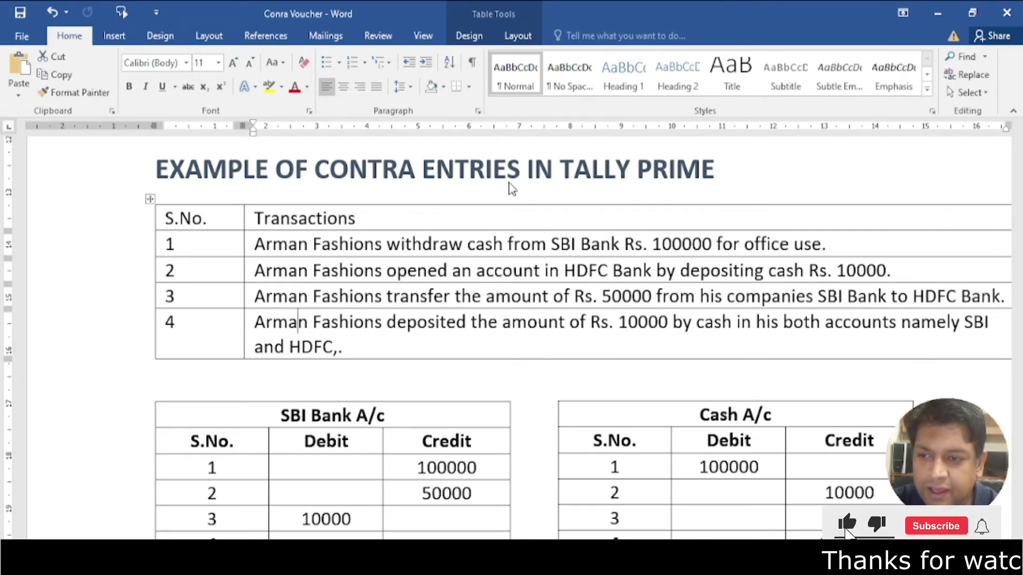
pyautogui.click(148, 309)
pyautogui.click(175, 345)
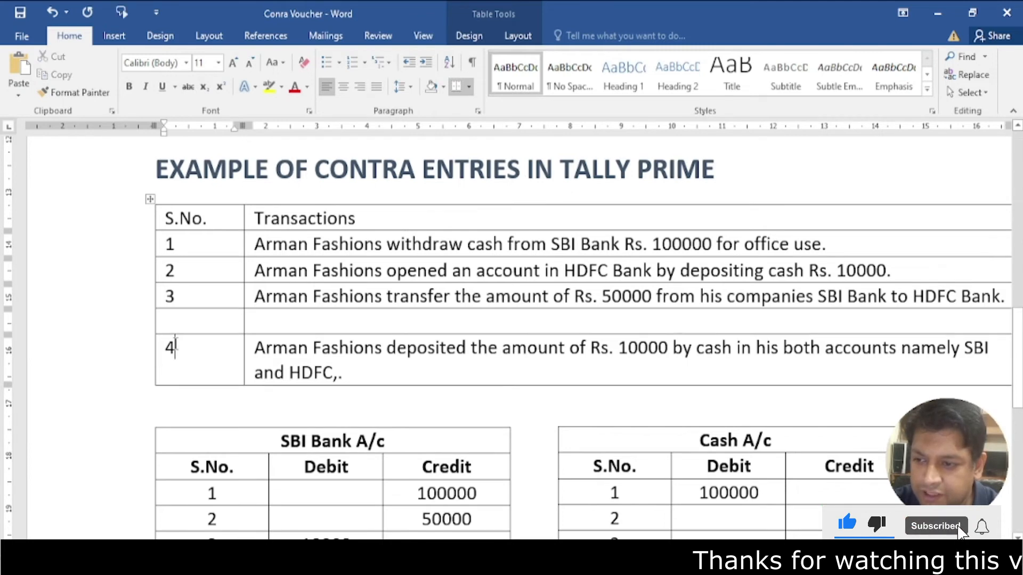
pyautogui.press('BackSpace')
pyautogui.write('5')
# Step: Number the blank row 4 and describe Arman Fashions' cash withdrawal of Rs. 50000 from SBI Bank for office use
pyautogui.click(185, 322)
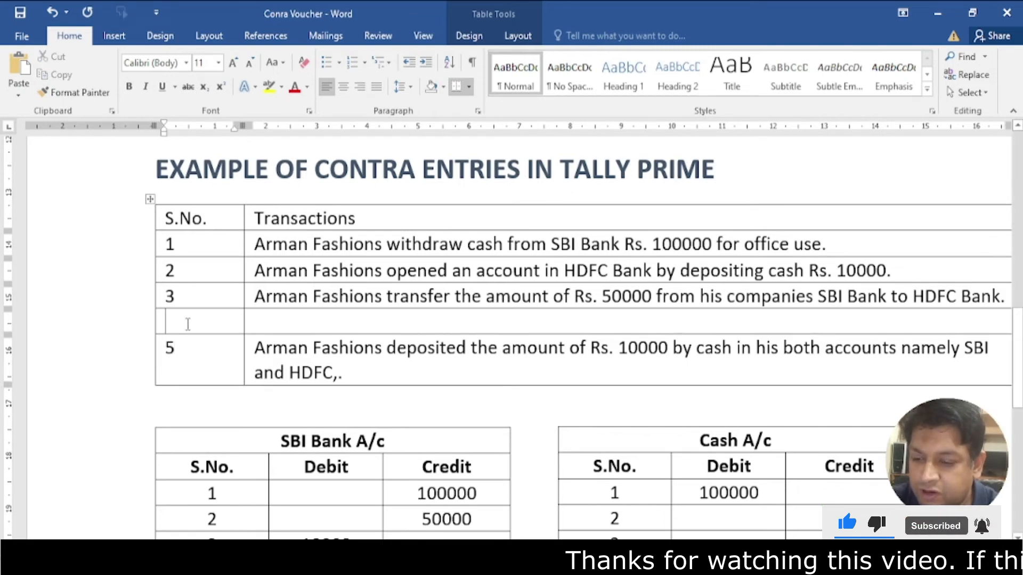
pyautogui.write('4')
pyautogui.click(259, 323)
pyautogui.write('Arma')
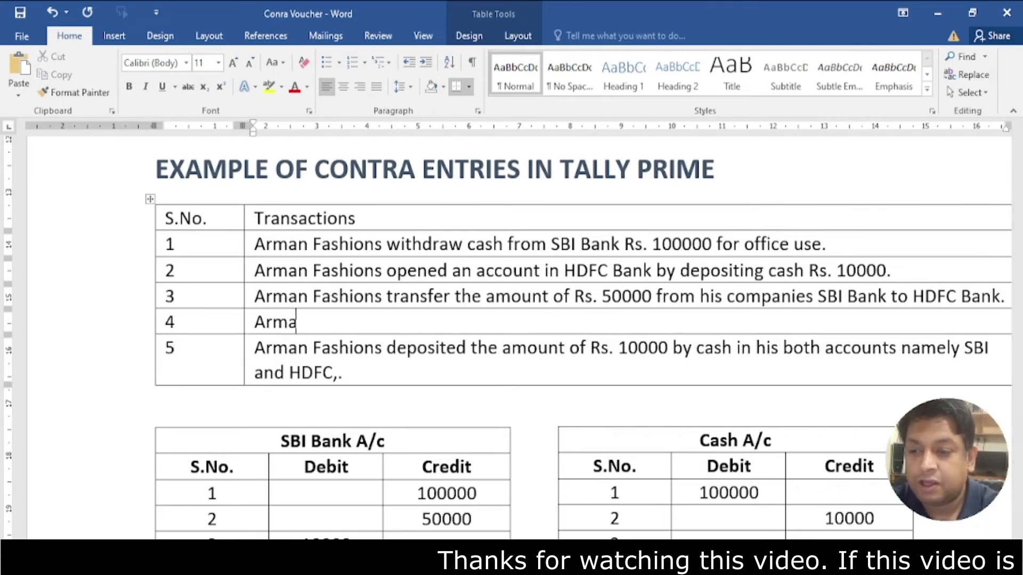
pyautogui.write('n Fashions ')
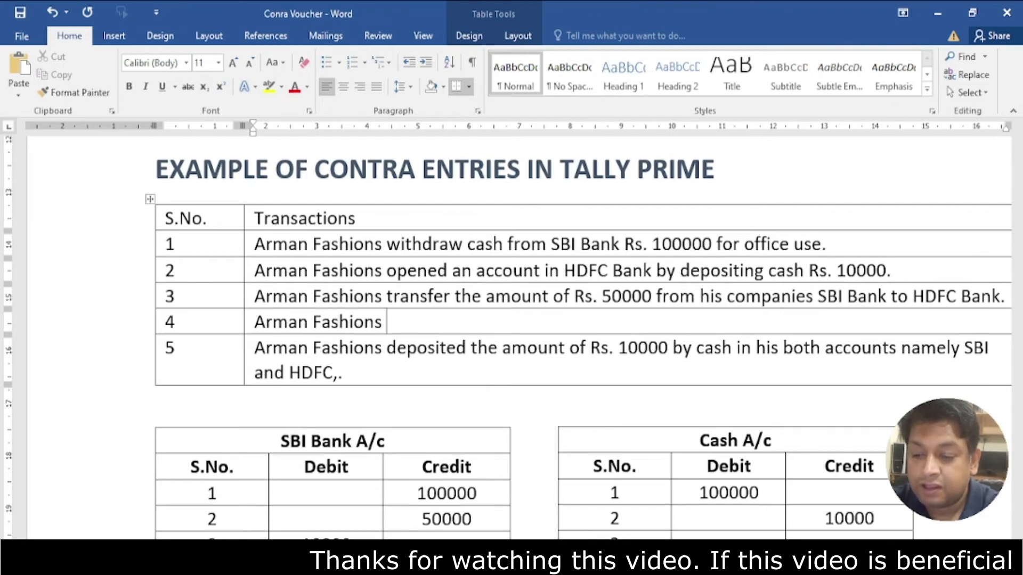
pyautogui.write('withd')
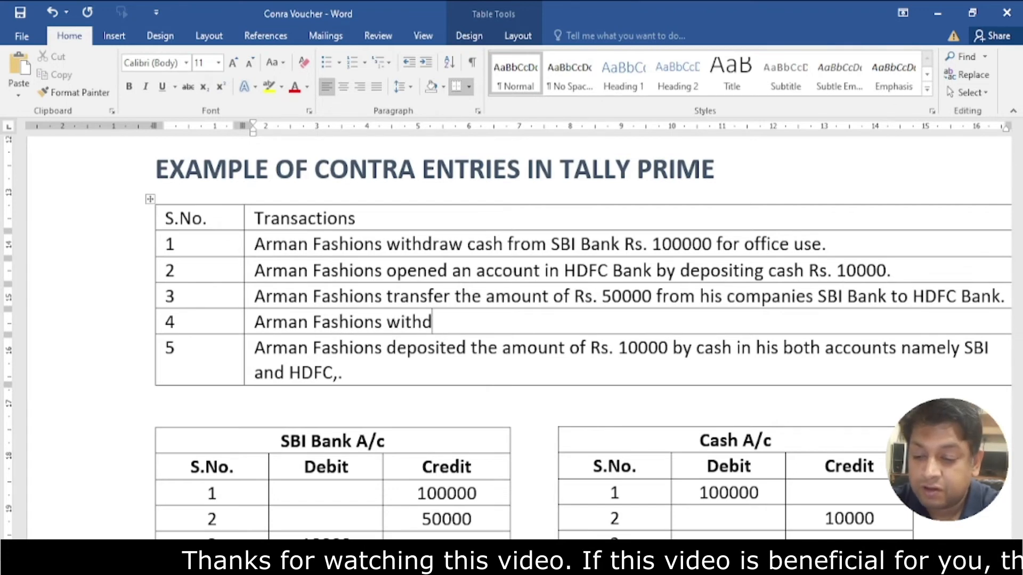
pyautogui.write('ar cash from ')
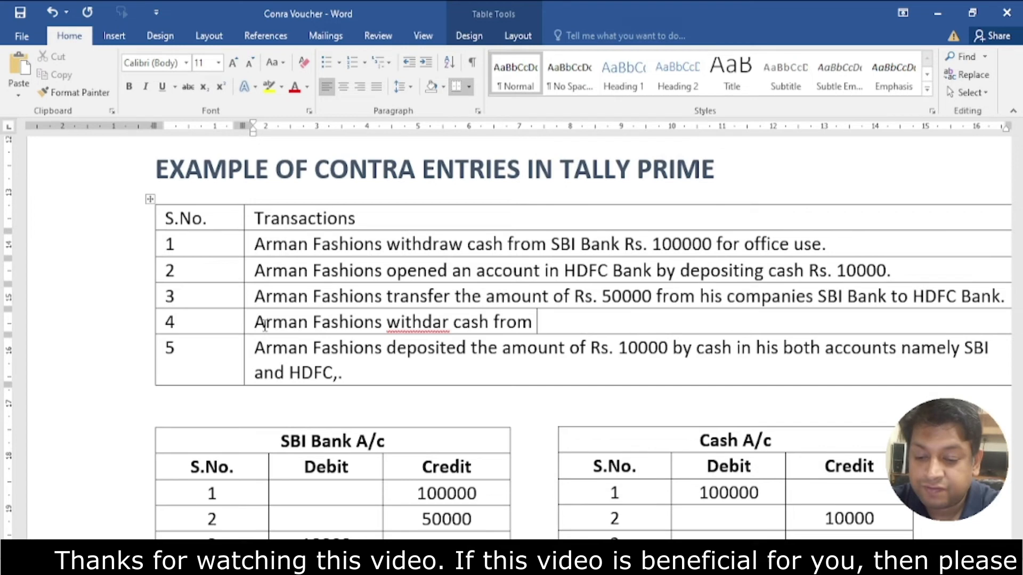
pyautogui.write('SBI Bank Rs. 50000')
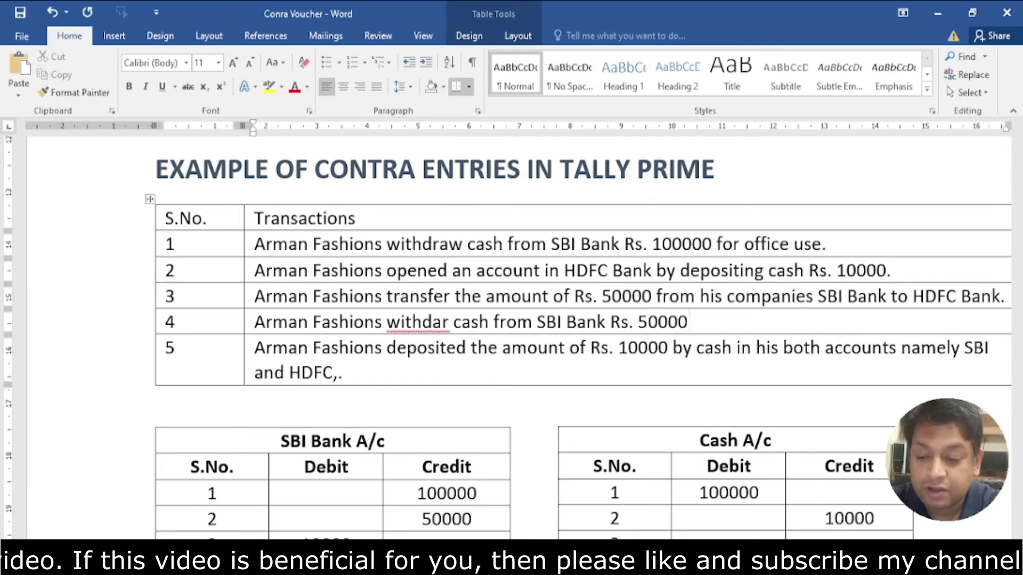
pyautogui.write(' for office use.')
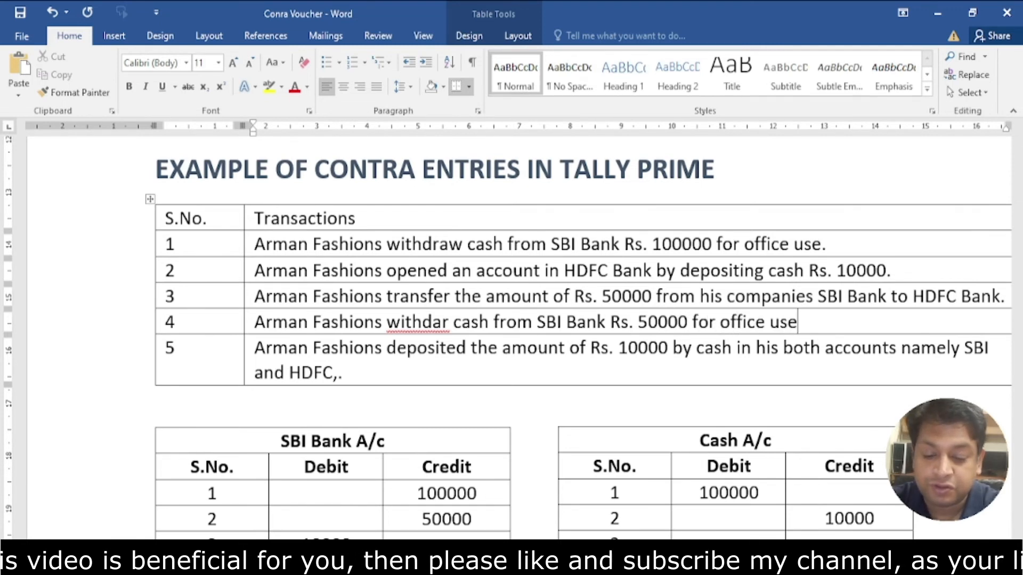
# Step: Correct the misspelled verb in the fourth transaction to "withdraw"
pyautogui.click(450, 322)
pyautogui.press('BackSpace')
pyautogui.press('BackSpace')
pyautogui.write('e')
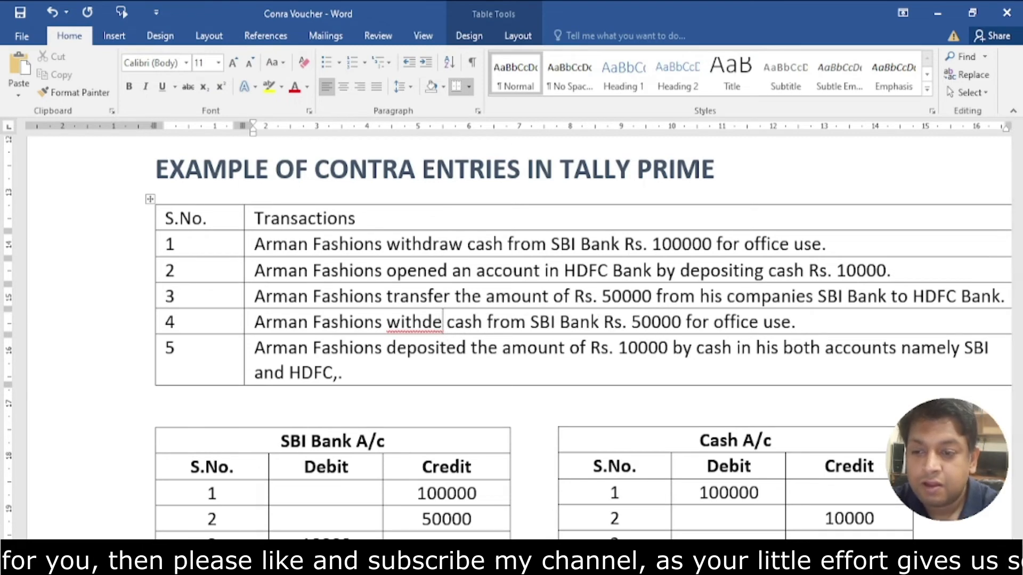
pyautogui.press('BackSpace')
pyautogui.write('raw')
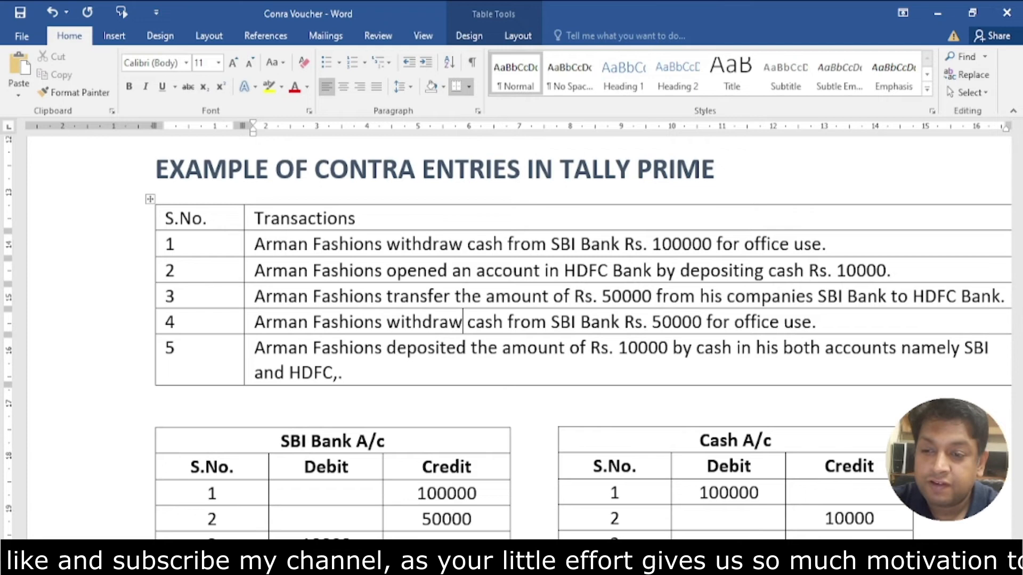
# Step: Switch to TallyPrime, open a new contra voucher and credit SBI A/c with 50,000 on its first line
pyautogui.hotkey('alt', 'Tab')
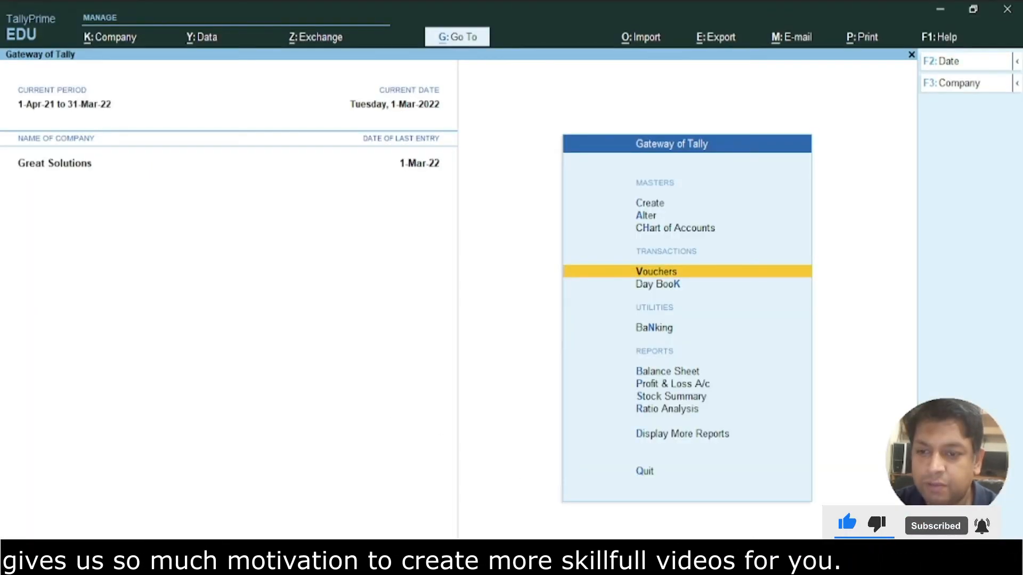
pyautogui.press('Return')
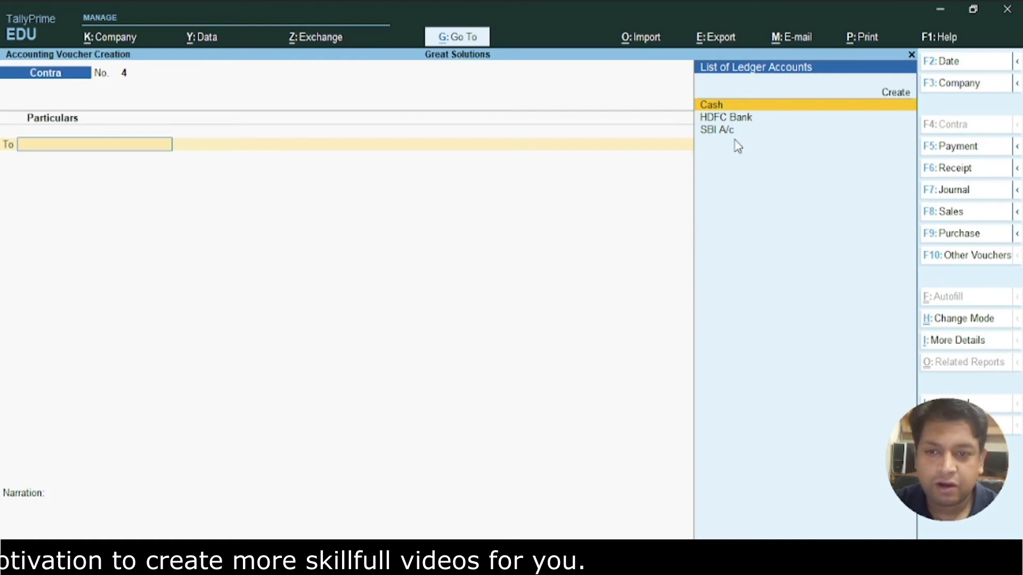
pyautogui.press('Down')
pyautogui.press('Down')
pyautogui.press('Return')
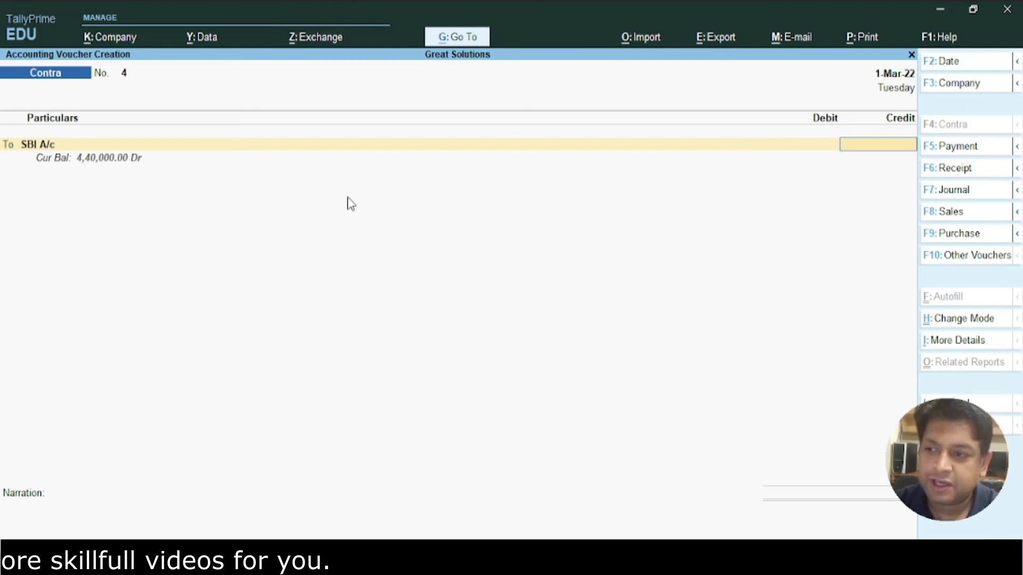
pyautogui.write('50000')
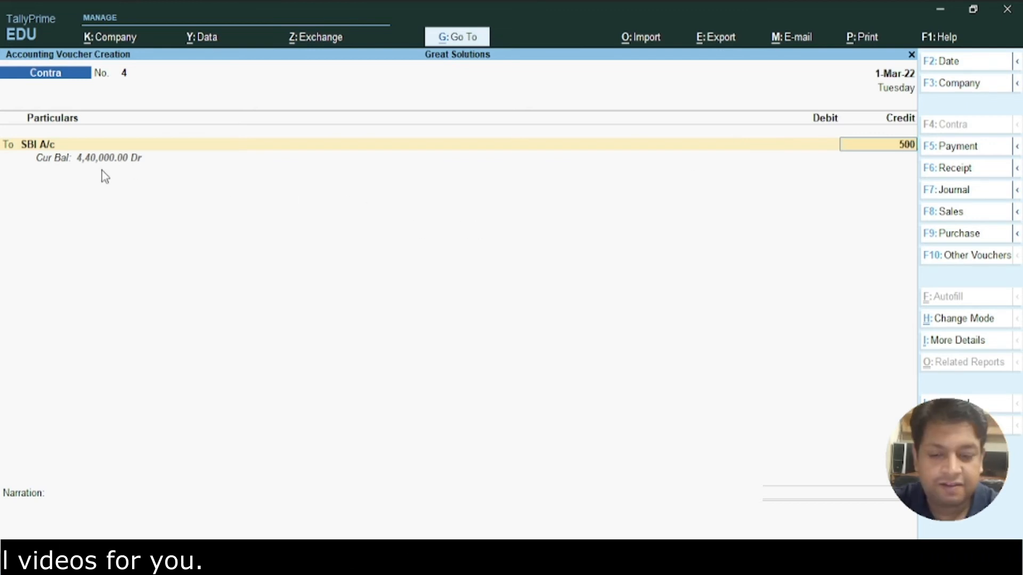
pyautogui.press('Return')
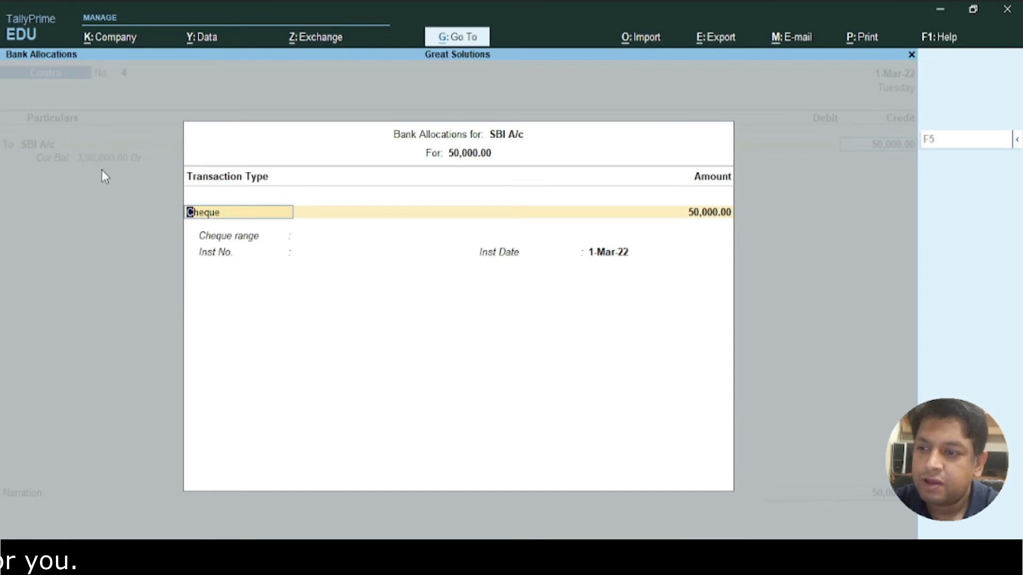
# Step: Set the SBI A/c bank allocation's transaction type to Others and accept it for the full 50,000
pyautogui.press('BackSpace')
pyautogui.press('Down')
pyautogui.press('Down')
pyautogui.press('Down')
pyautogui.press('Down')
pyautogui.press('Return')
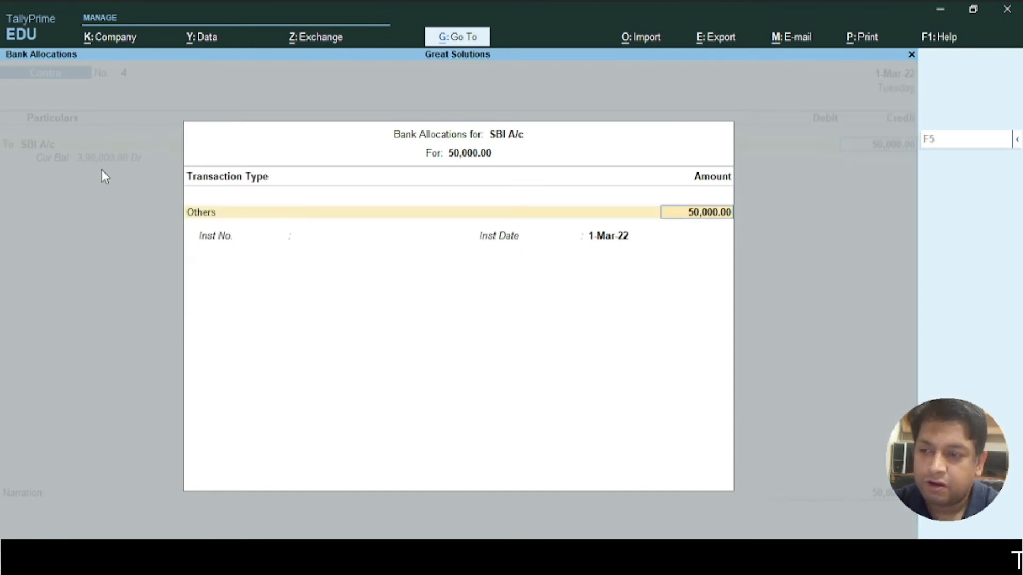
pyautogui.press('Return')
pyautogui.press('Return')
pyautogui.press('Return')
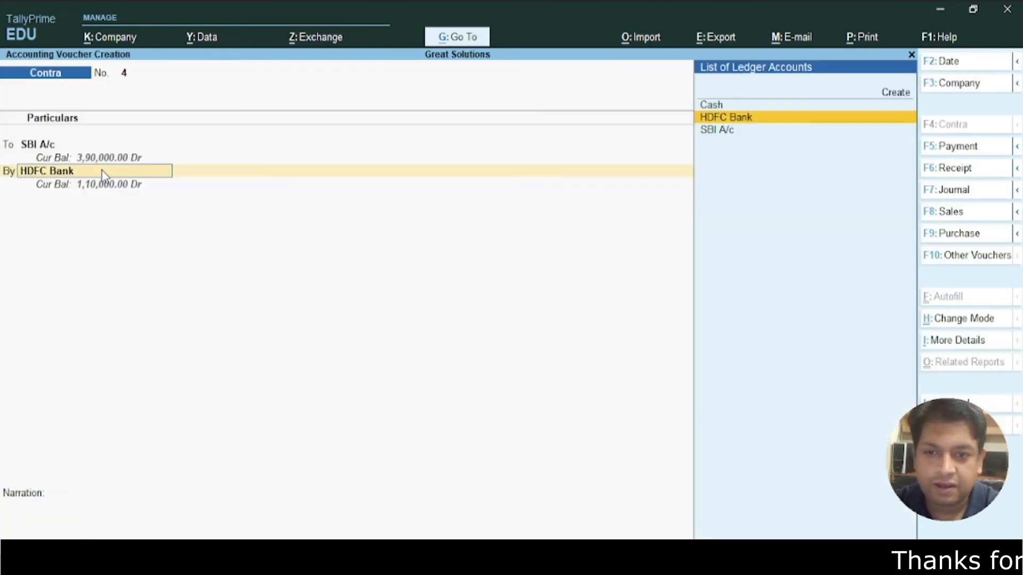
# Step: Debit Cash with 50,000, enter the narration "Cash withdraw from SBI Bank for office use." and save the contra voucher
pyautogui.write('Ca')
pyautogui.press('Return')
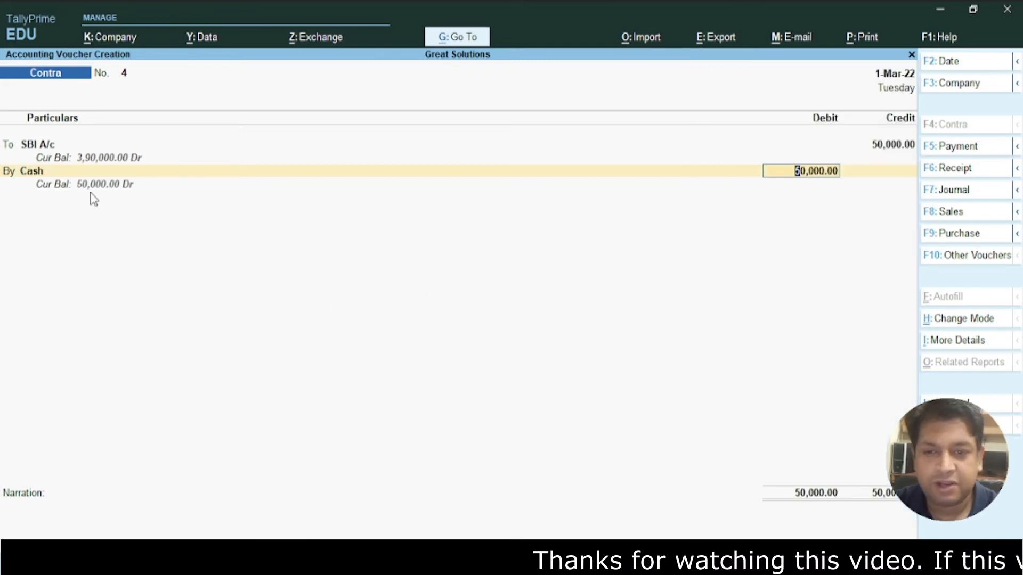
pyautogui.press('Return')
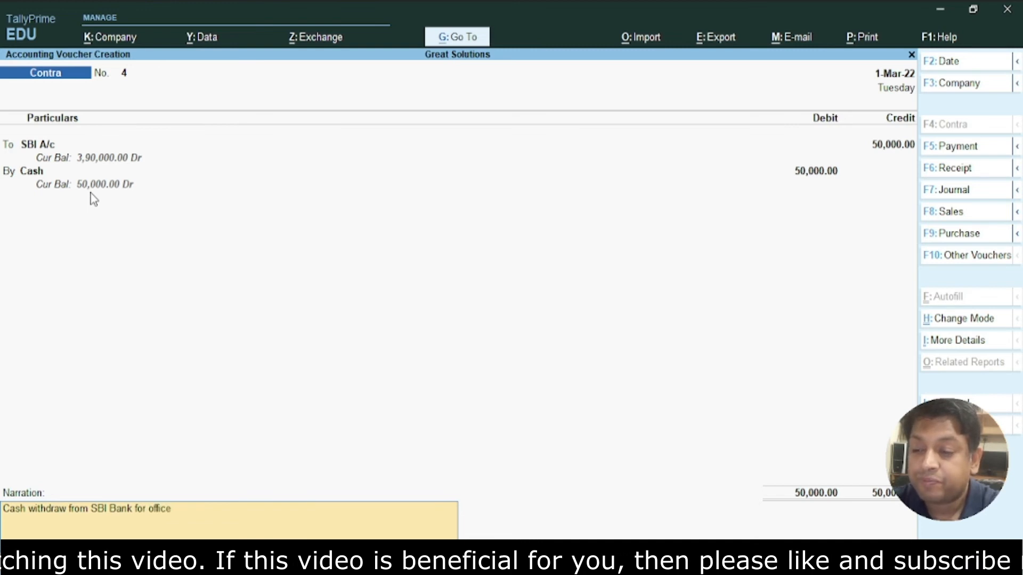
pyautogui.press('Return')
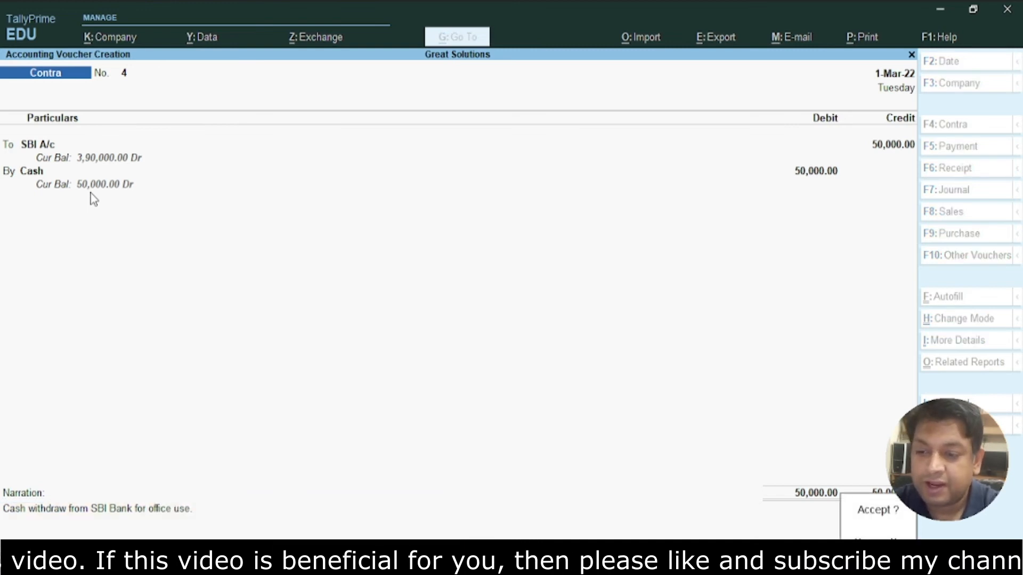
pyautogui.press('Return')
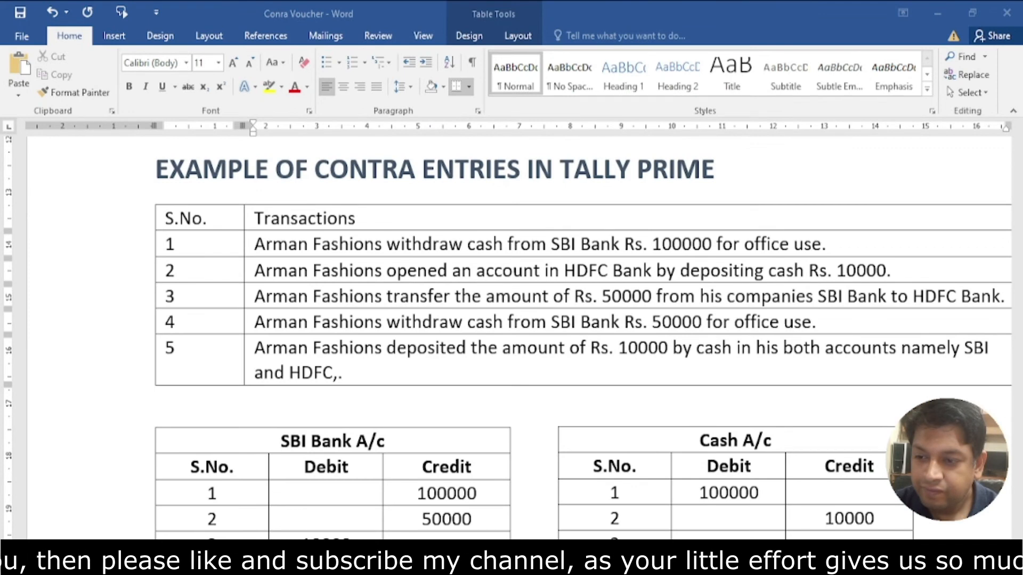
# Step: In Word, highlight "10000 by cash" in the fifth example transaction and return to TallyPrime
pyautogui.click(462, 322)
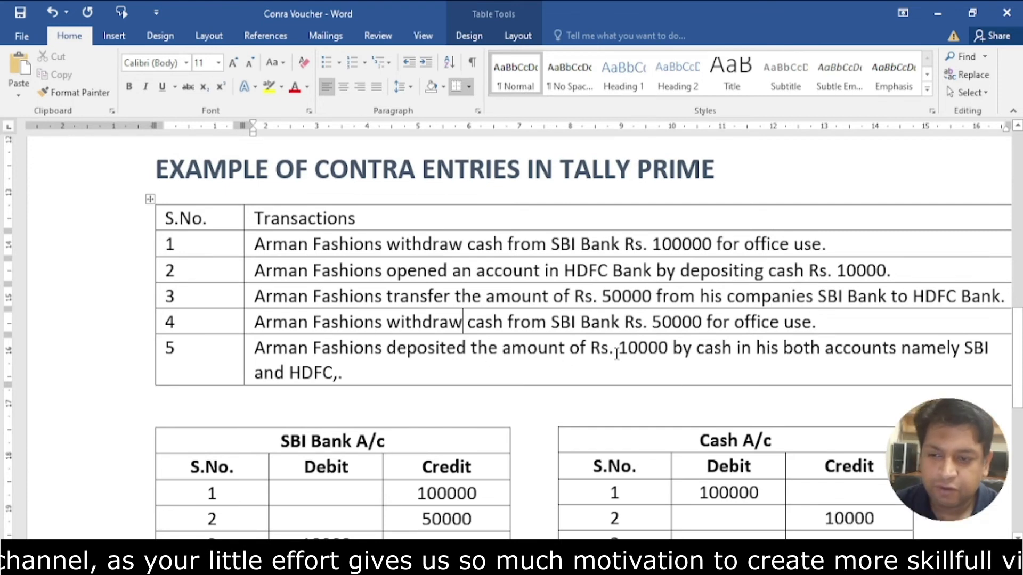
pyautogui.moveTo(623, 349); pyautogui.dragTo(721, 346)
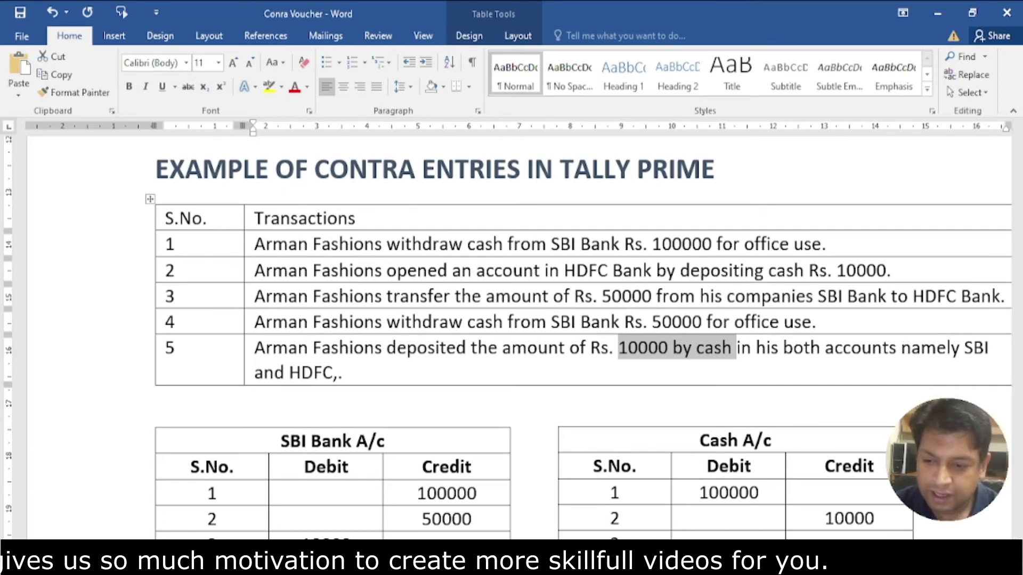
pyautogui.hotkey('alt', 'Tab')
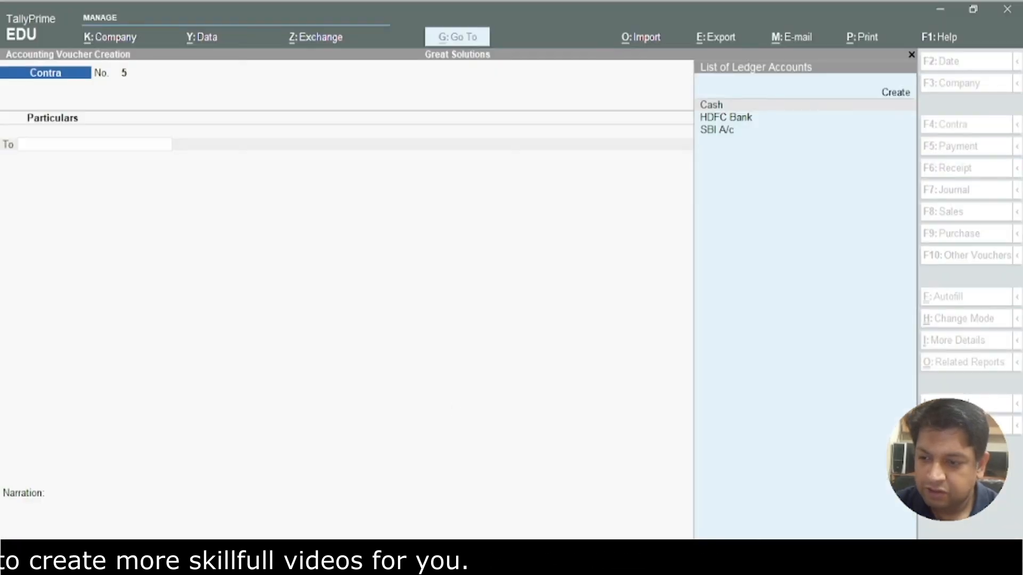
pyautogui.hotkey('alt', 'Tab')
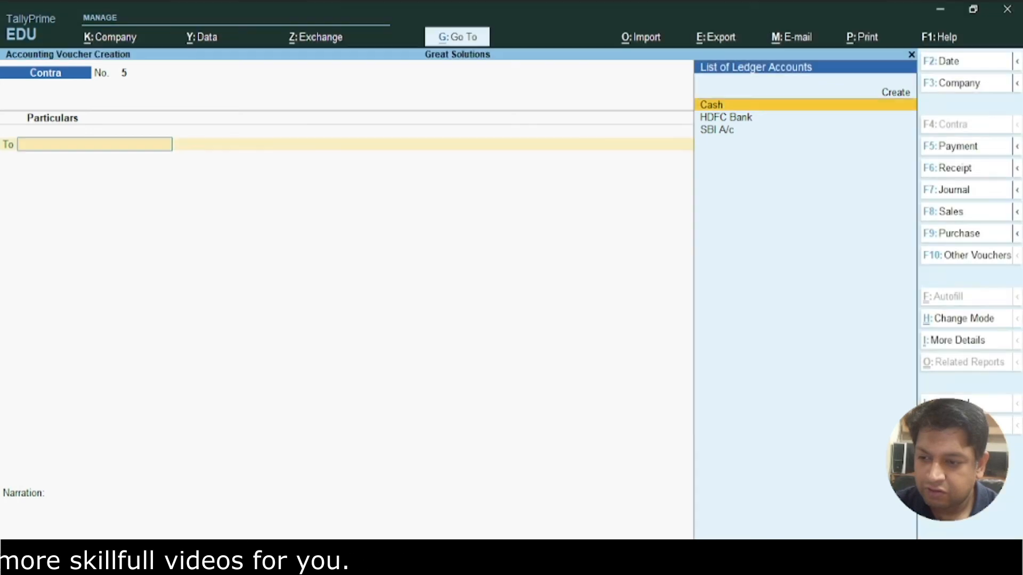
# Step: Credit Cash with 20,000 on the first line of the new contra voucher
pyautogui.press('Return')
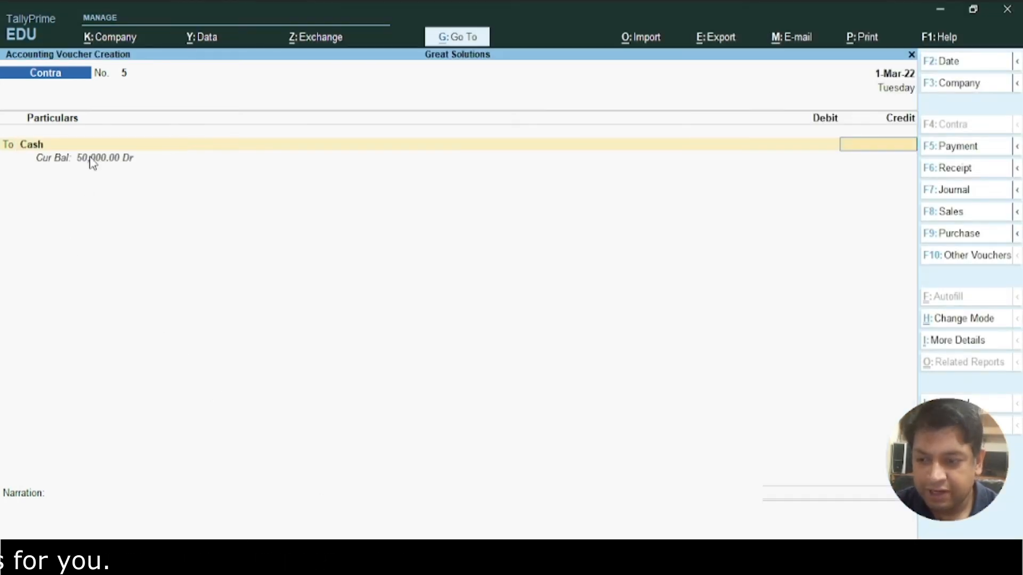
pyautogui.write('200000.00')
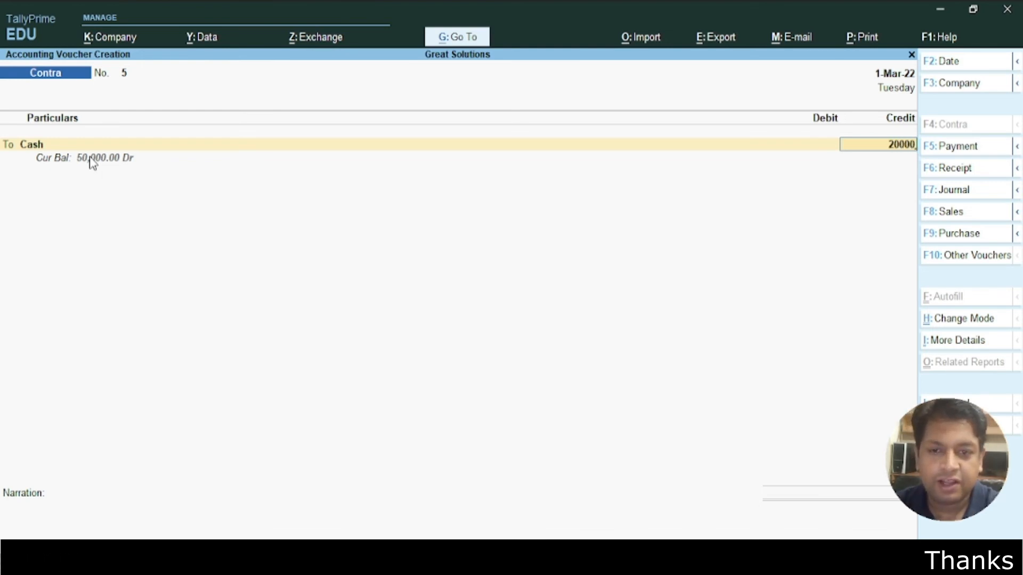
pyautogui.press('Return')
pyautogui.press('Return')
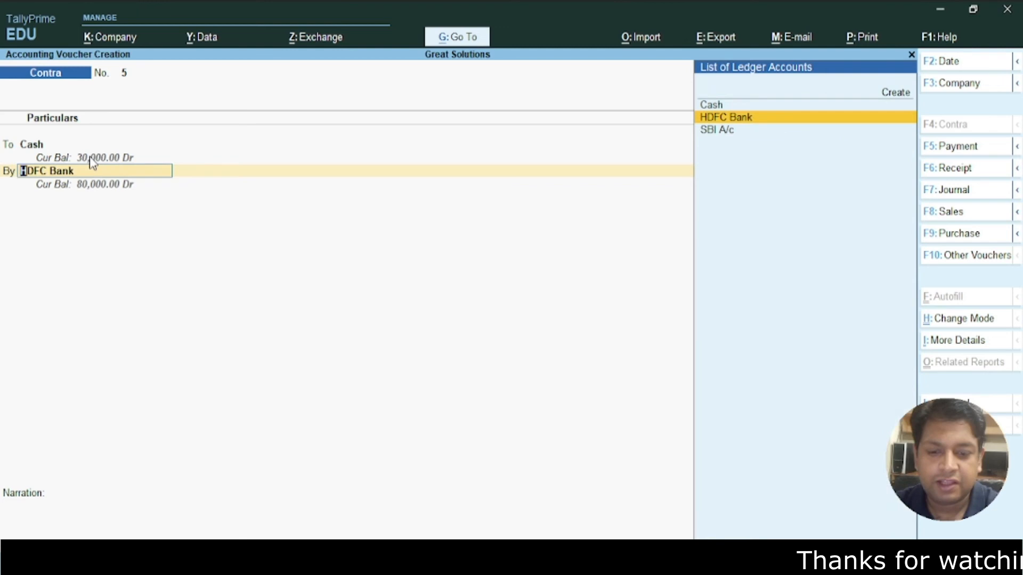
# Step: Debit HDFC Bank with 10,000 as a cash deposit, with 20 notes of the 500 denomination
pyautogui.press('Return')
pyautogui.write('10000')
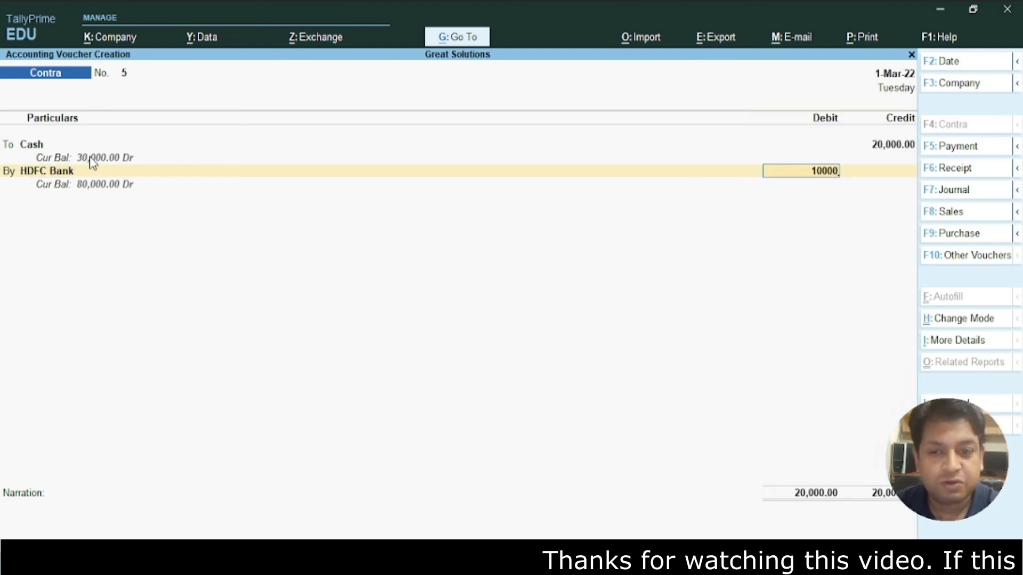
pyautogui.press('Return')
pyautogui.press('Return')
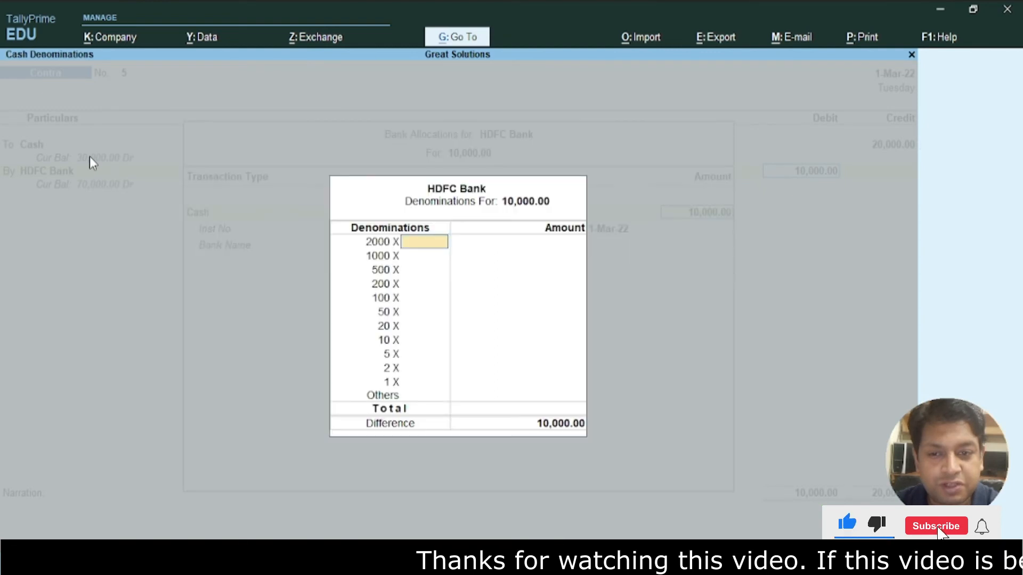
pyautogui.press('Return')
pyautogui.press('Return')
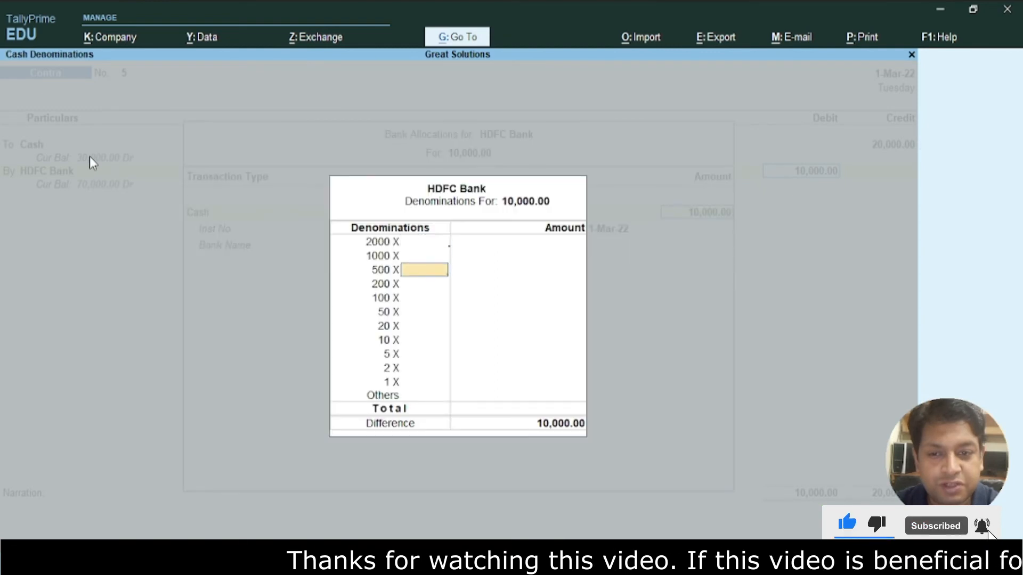
pyautogui.write('20')
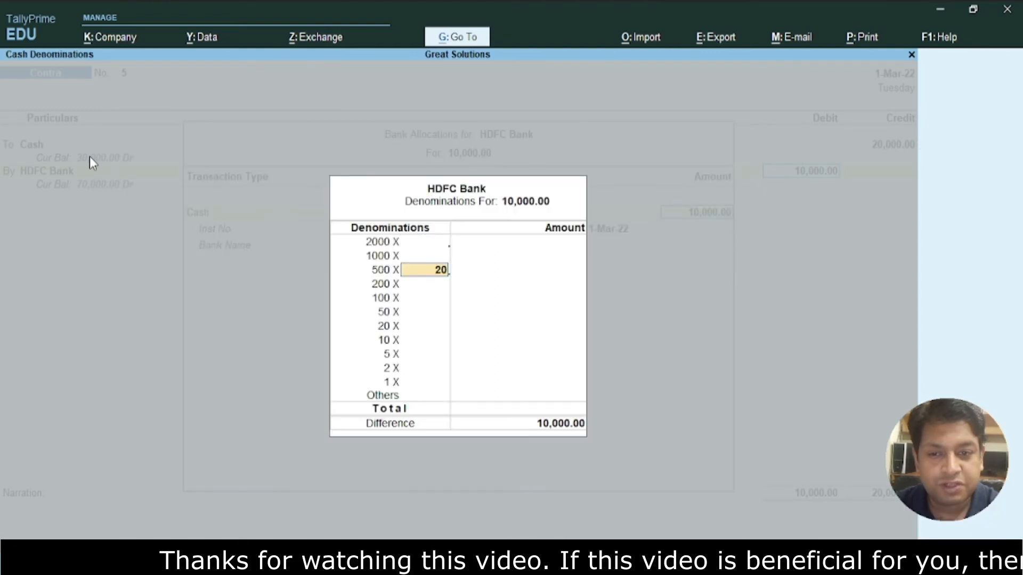
pyautogui.press('Return')
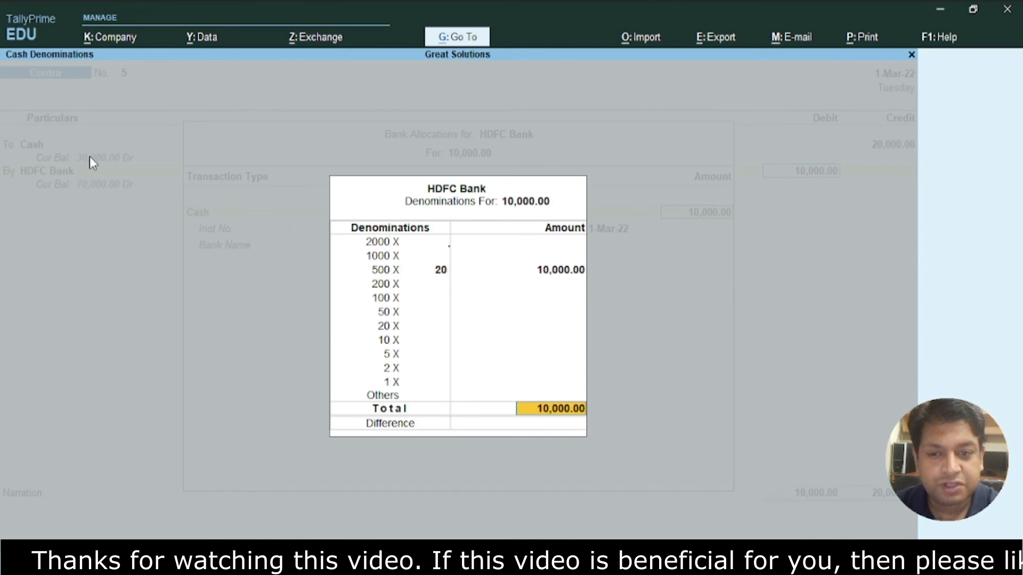
pyautogui.press('Return')
pyautogui.press('Return')
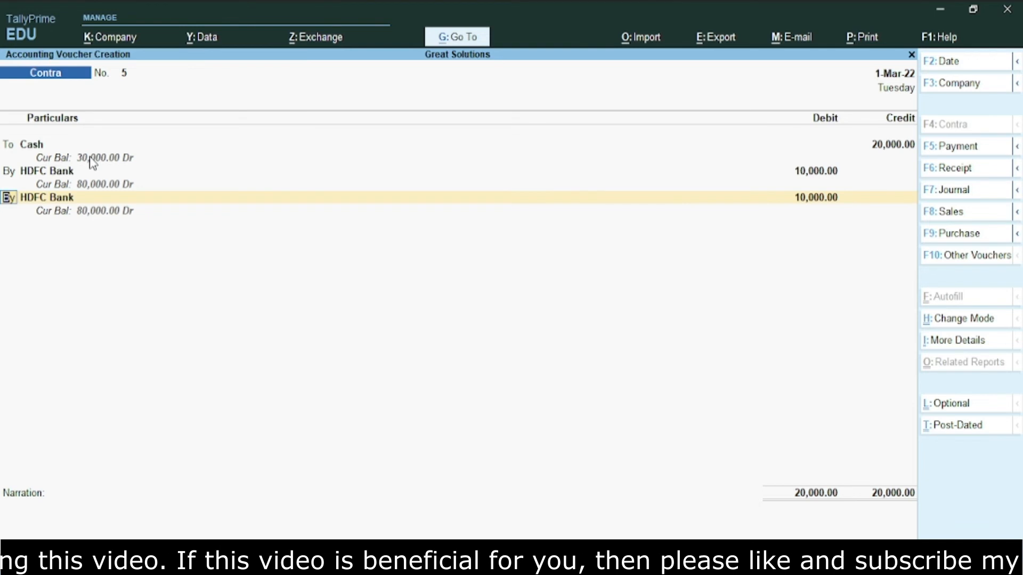
# Step: Debit SBI A/c with the remaining 10,000 as a cash deposit of 20 notes of 500
pyautogui.press('Return')
pyautogui.write('bi')
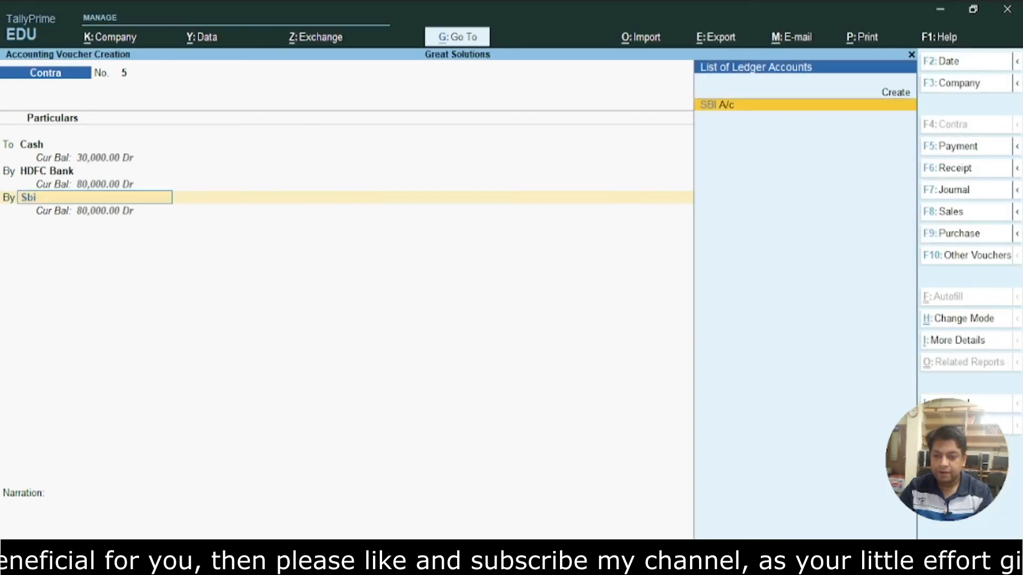
pyautogui.press('Return')
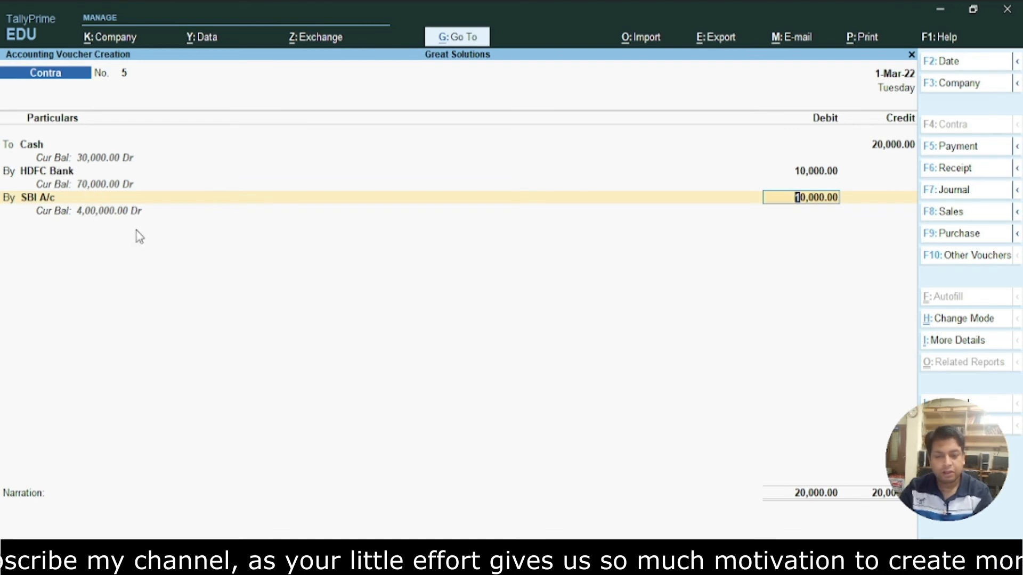
pyautogui.press('Return')
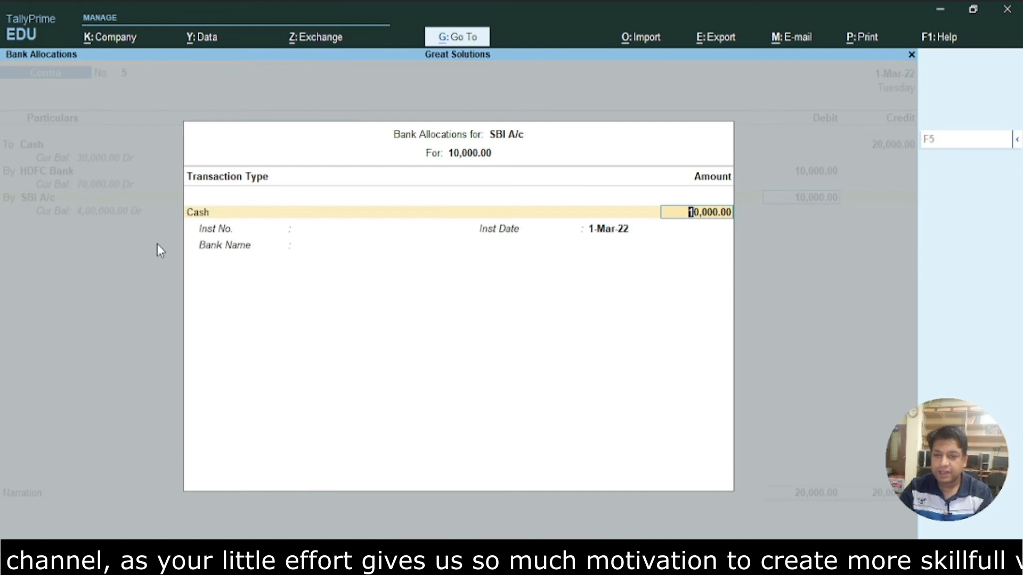
pyautogui.press('Return')
pyautogui.press('Return')
pyautogui.press('Return')
pyautogui.write('20')
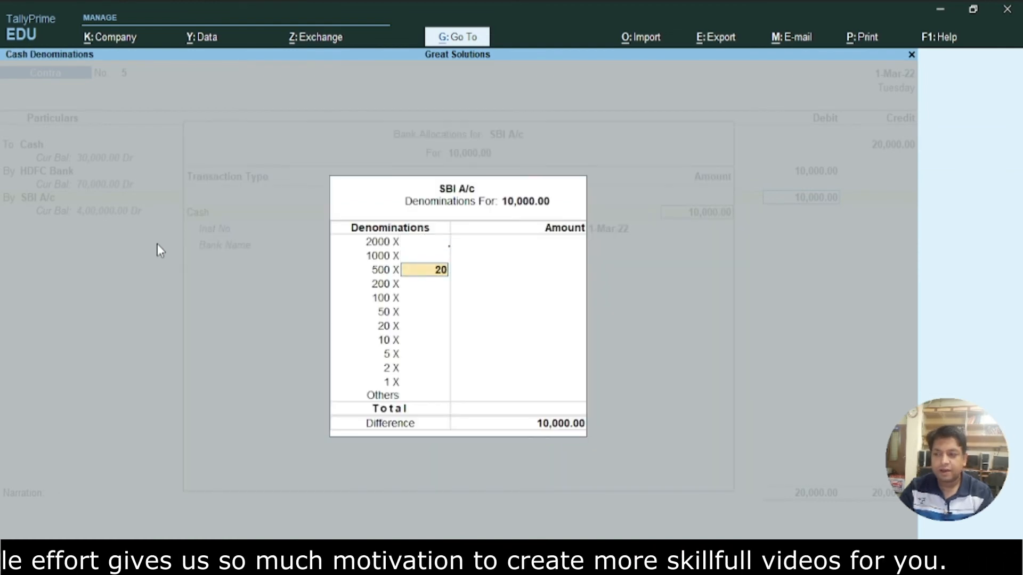
pyautogui.press('Return')
pyautogui.press('Return')
pyautogui.press('Return')
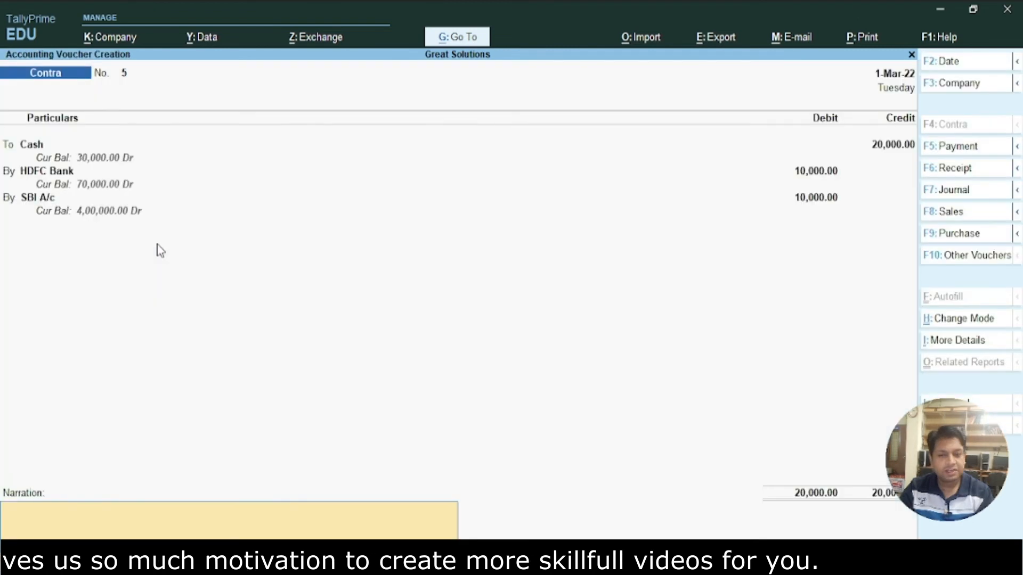
# Step: Enter the narration "Cash deposited into SBI and HDFC Bank together." and save the contra voucher
pyautogui.write('Cash de')
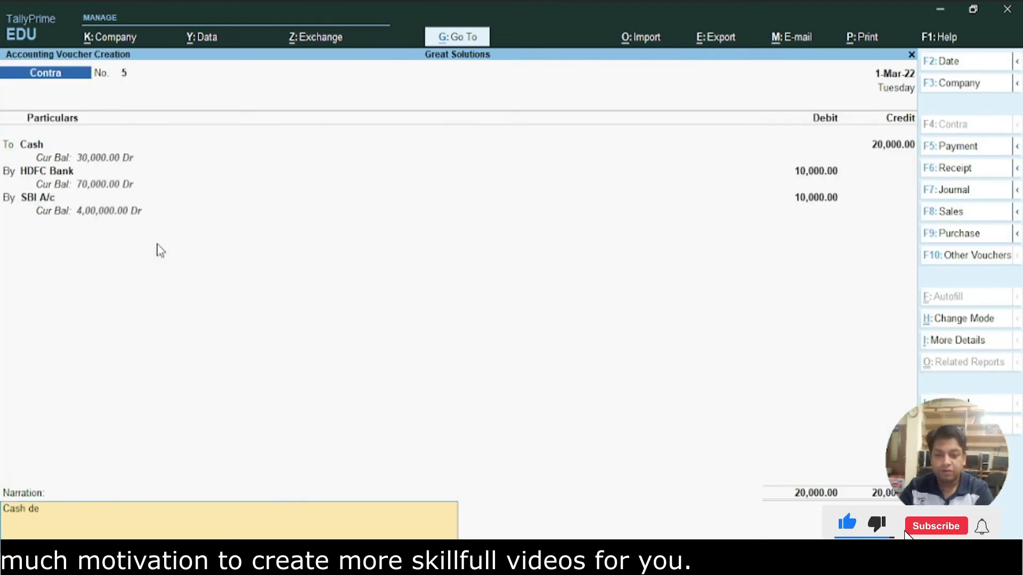
pyautogui.write('posited into SBI nad')
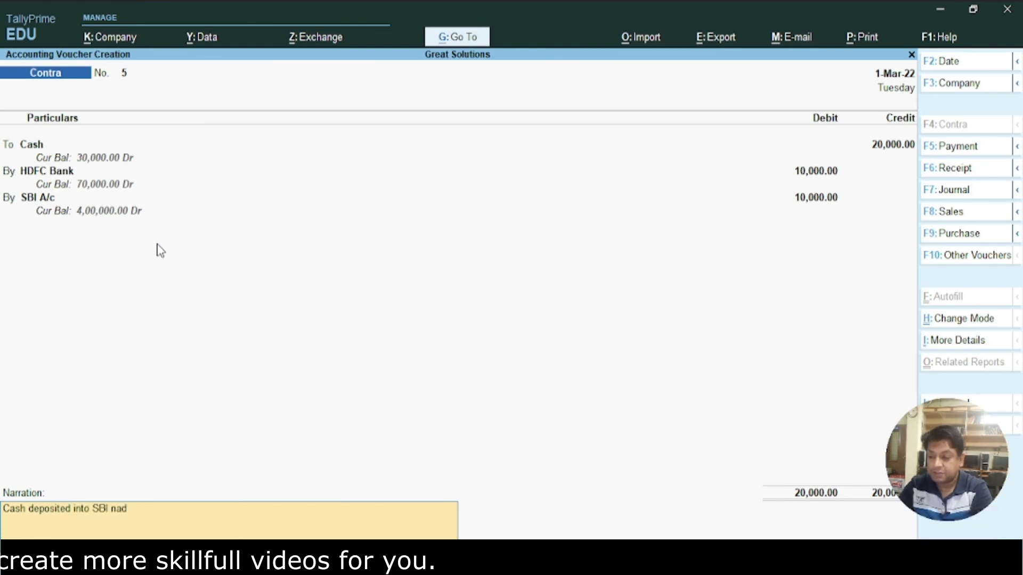
pyautogui.press('BackSpace')
pyautogui.press('BackSpace')
pyautogui.press('BackSpace')
pyautogui.write('and HF')
pyautogui.press('BackSpace')
pyautogui.write('DC')
pyautogui.press('BackSpace')
pyautogui.write('FC Bank together.')
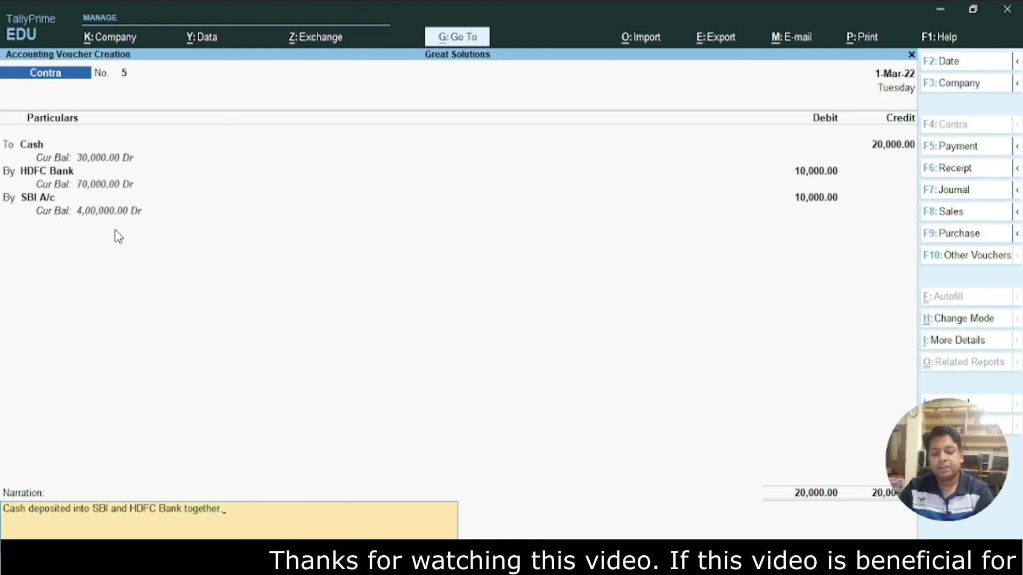
pyautogui.press('Return')
pyautogui.press('Return')
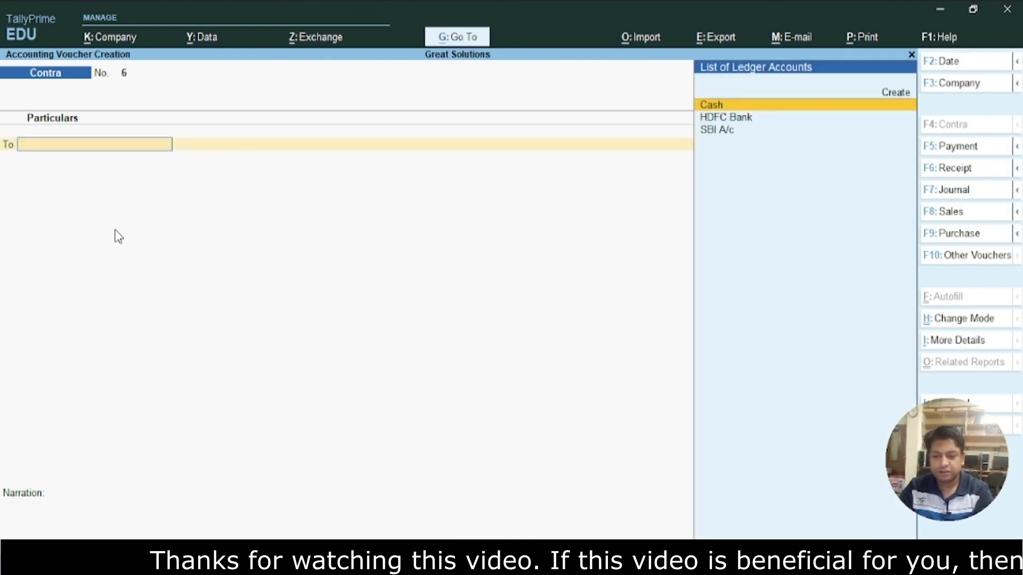
# Step: Leave voucher creation and open the company's Balance Sheet
pyautogui.press('Escape')
pyautogui.press('Return')
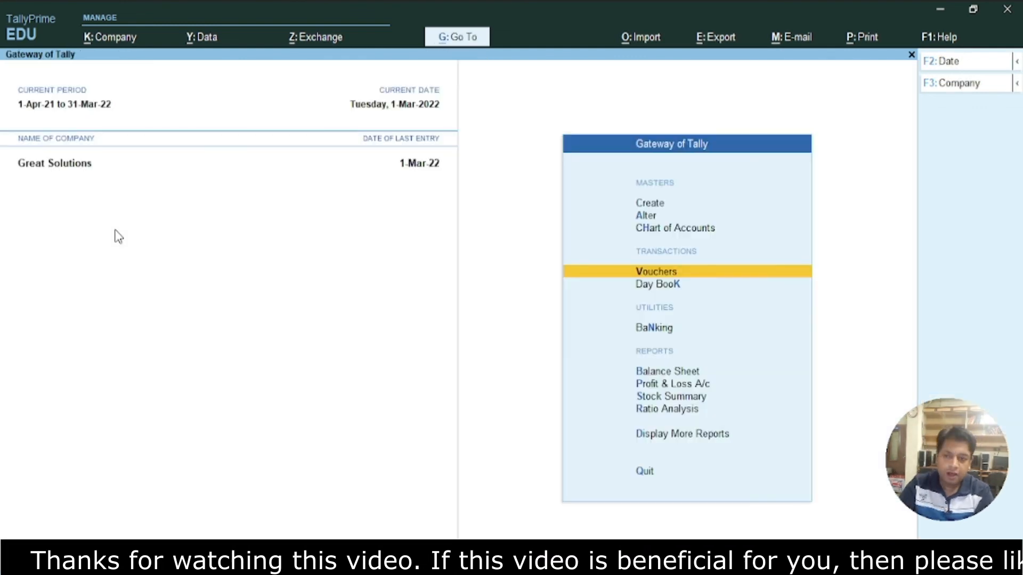
pyautogui.press('Down')
pyautogui.press('Down')
pyautogui.press('Down')
pyautogui.press('Return')
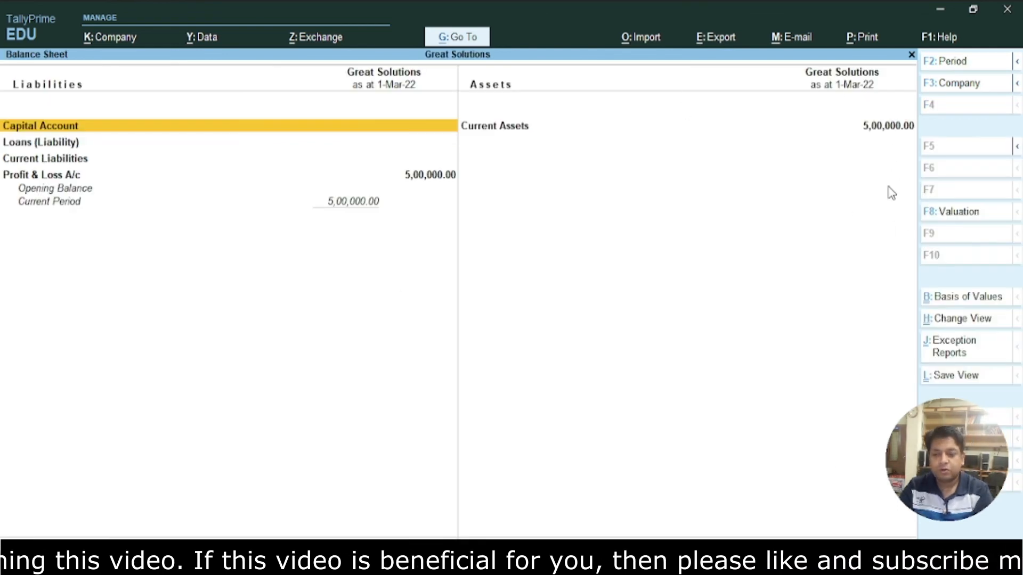
# Step: Show the Balance Sheet in detail and open the Bank Accounts group summary
pyautogui.hotkey('alt', 'F5')
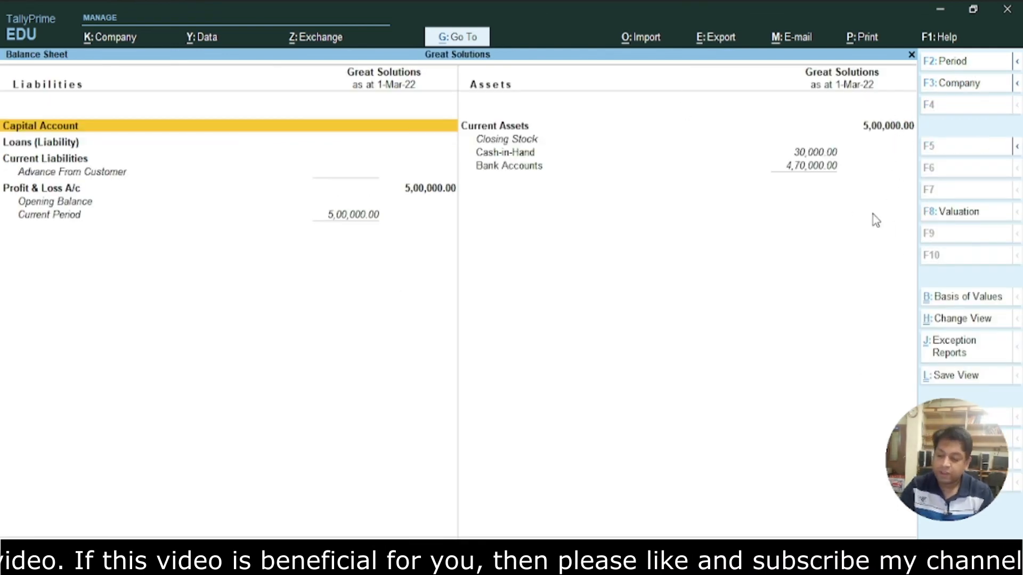
pyautogui.click(797, 173)
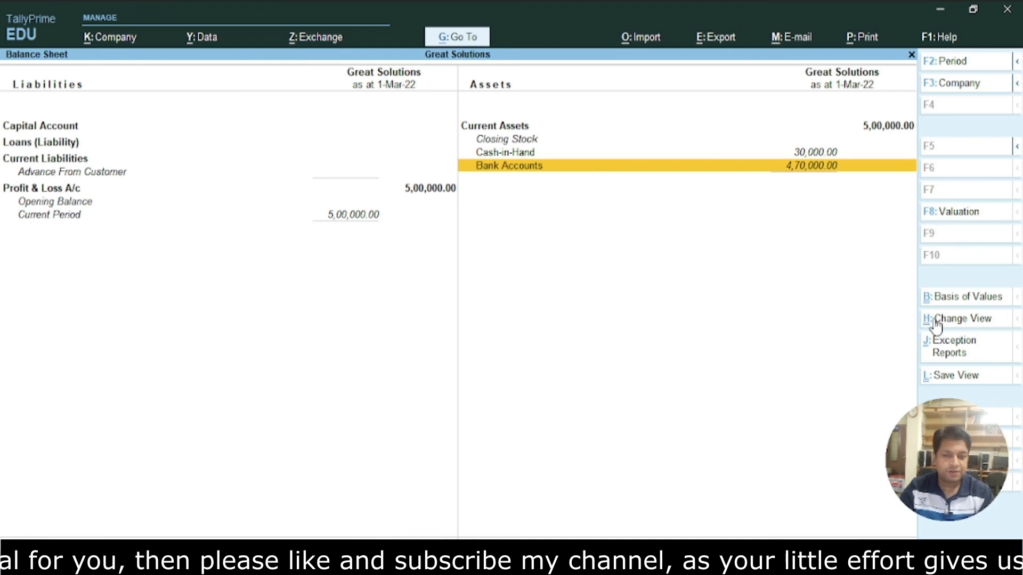
pyautogui.press('Return')
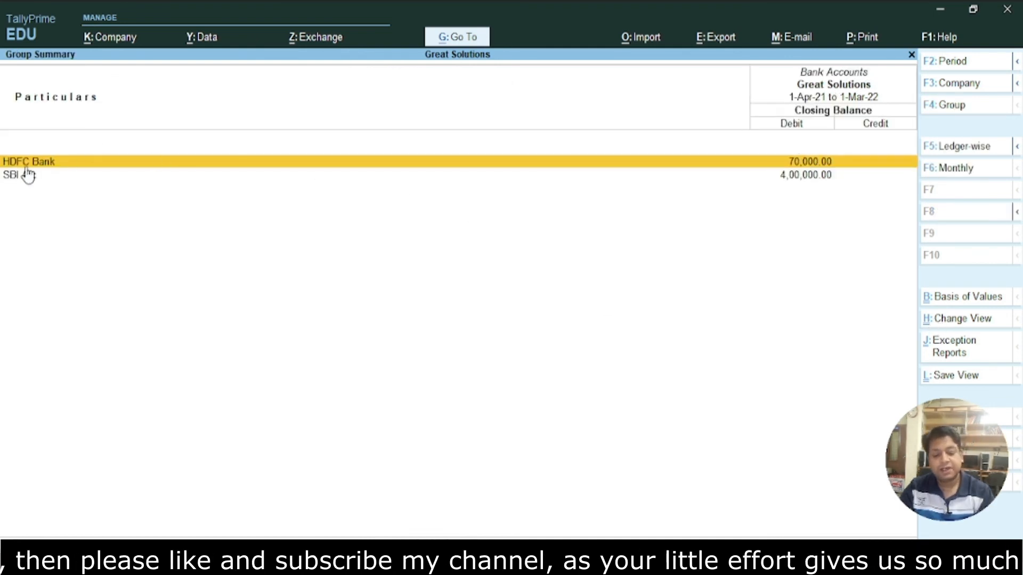